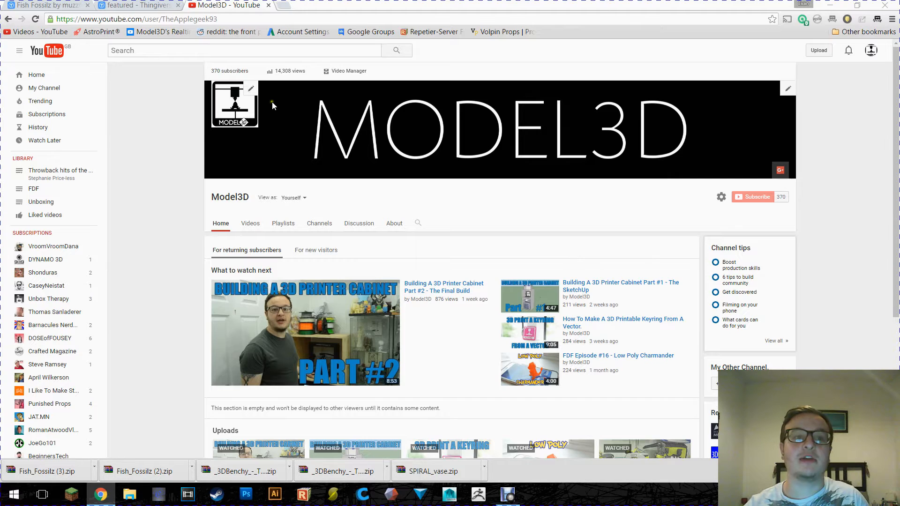
Step: Switch to the Thingiverse featured page and look over the featured things from the start of the list
{"action": "left_click", "coordinate": [159, 6]}
{"action": "scroll", "coordinate": [349, 200], "scroll_direction": "up", "scroll_amount": 5}
{"action": "scroll", "coordinate": [350, 200], "scroll_direction": "up", "scroll_amount": 5}
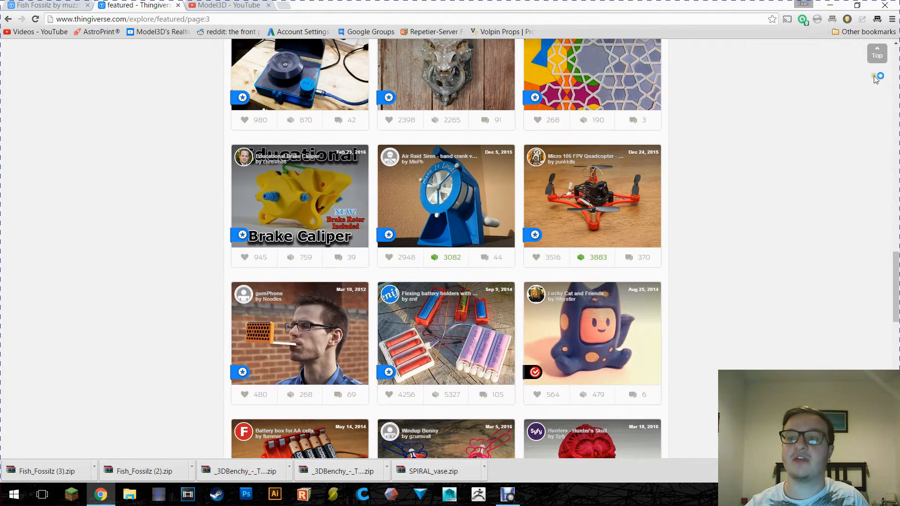
{"action": "left_click", "coordinate": [877, 53]}
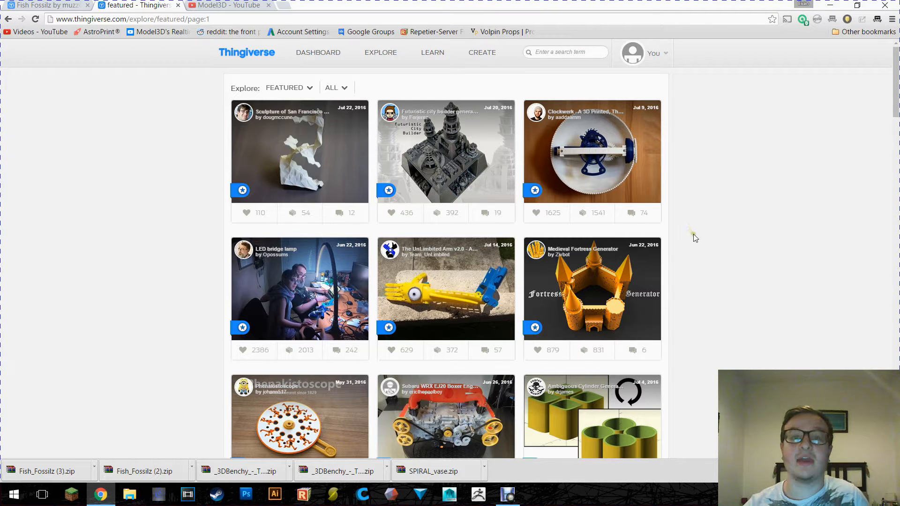
{"action": "scroll", "coordinate": [684, 235], "scroll_direction": "down", "scroll_amount": 6}
{"action": "scroll", "coordinate": [671, 233], "scroll_direction": "up", "scroll_amount": 6}
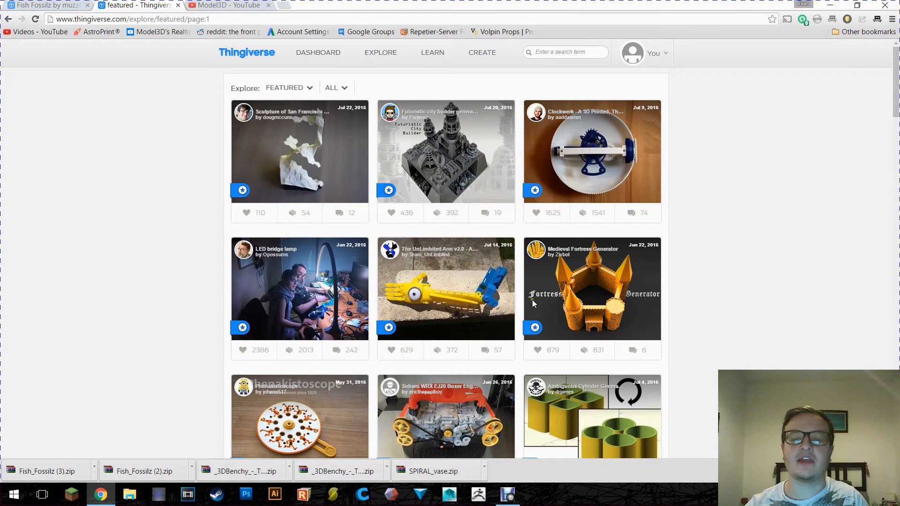
{"action": "scroll", "coordinate": [654, 300], "scroll_direction": "down", "scroll_amount": 9}
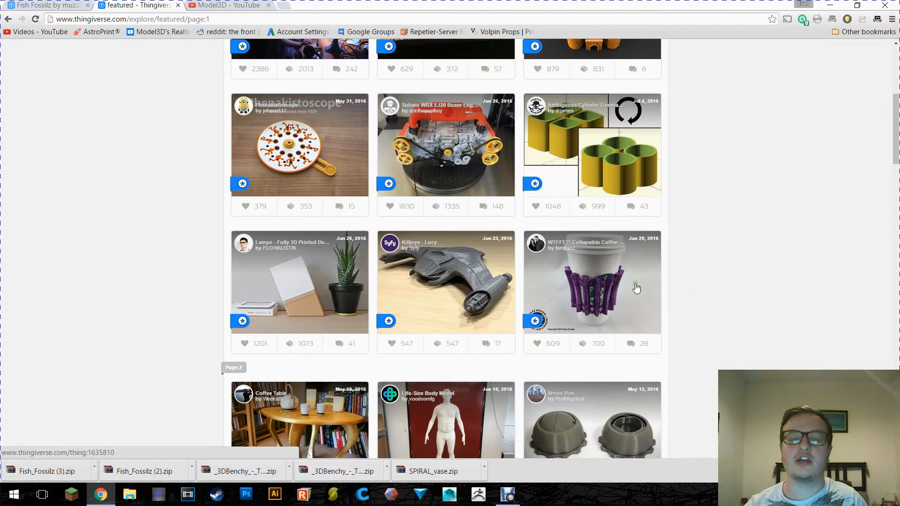
{"action": "scroll", "coordinate": [654, 238], "scroll_direction": "up", "scroll_amount": 5}
{"action": "scroll", "coordinate": [654, 239], "scroll_direction": "up", "scroll_amount": 5}
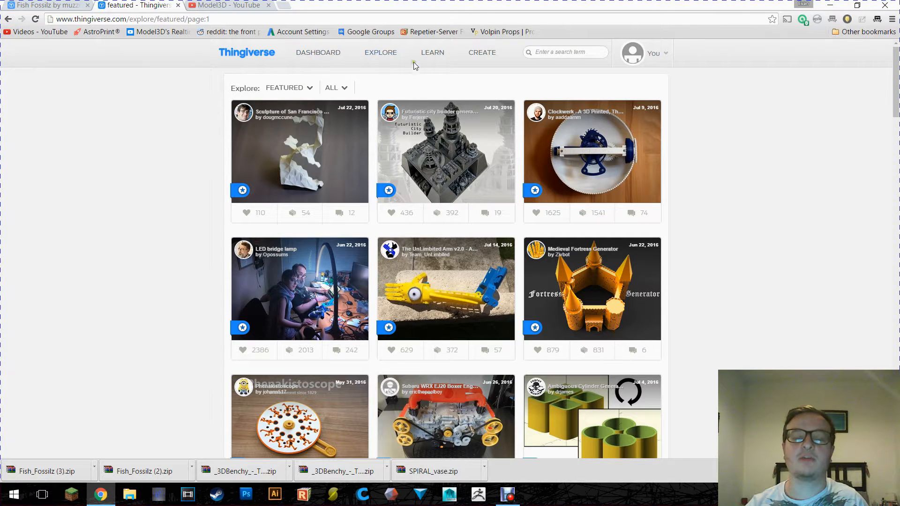
Step: Open the Explore listing of things and filter it to Featured
{"action": "mouse_move", "coordinate": [381, 54]}
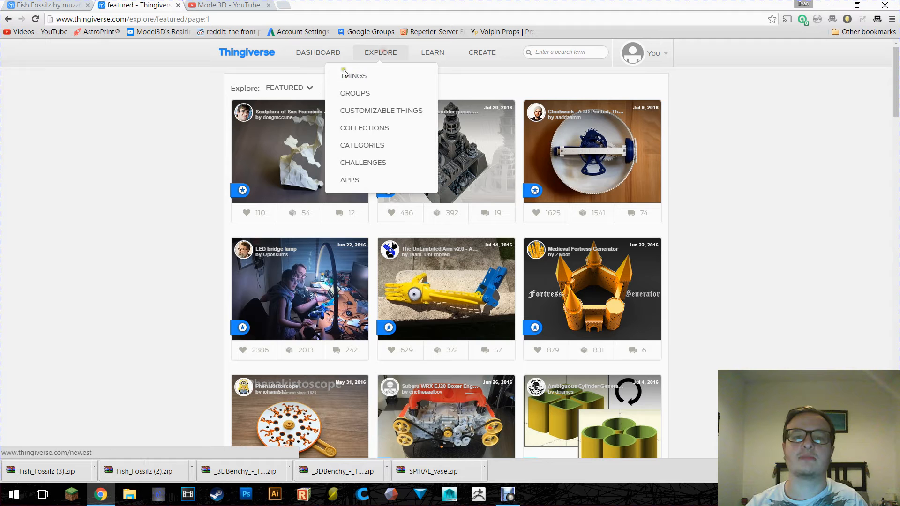
{"action": "left_click", "coordinate": [377, 82]}
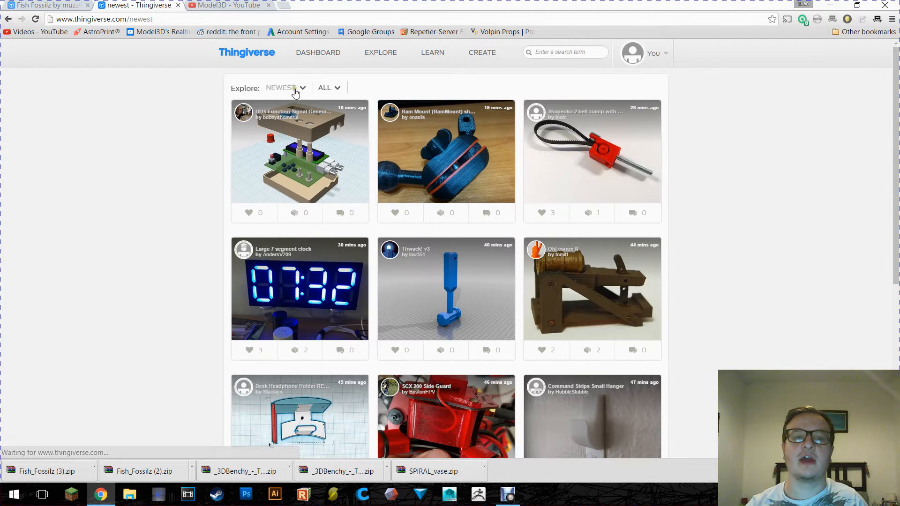
{"action": "left_click", "coordinate": [296, 88]}
{"action": "left_click", "coordinate": [291, 124]}
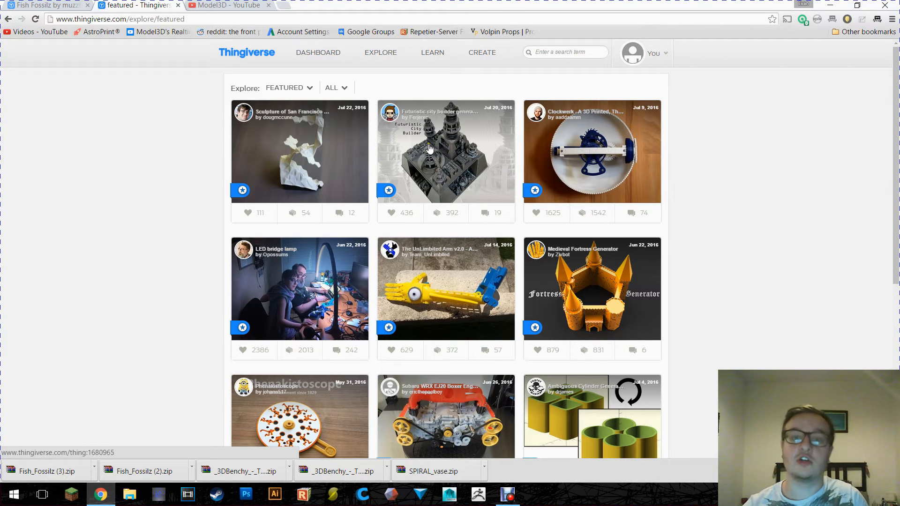
Step: Browse the featured things down to Fish Fossilz and bring up its already open thing page
{"action": "scroll", "coordinate": [502, 251], "scroll_direction": "down", "scroll_amount": 6}
{"action": "left_click", "coordinate": [445, 364]}
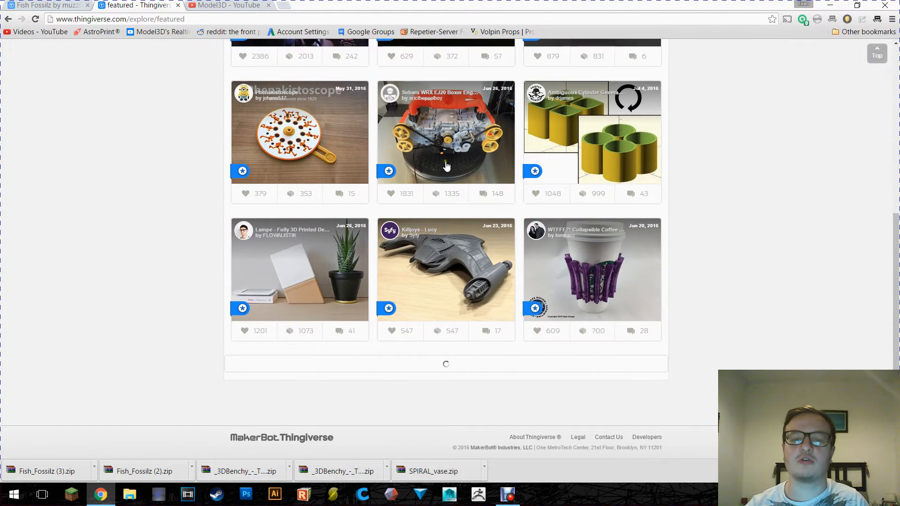
{"action": "scroll", "coordinate": [243, 150], "scroll_direction": "down", "scroll_amount": 5}
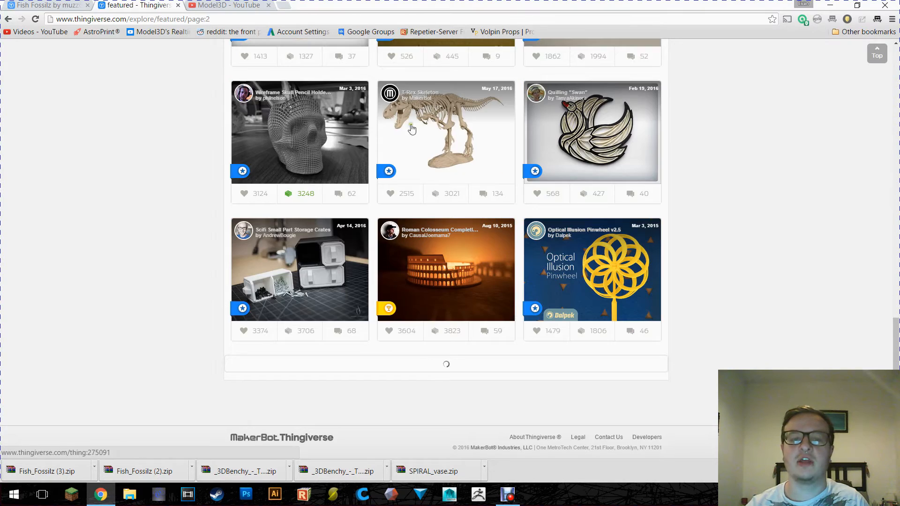
{"action": "scroll", "coordinate": [452, 240], "scroll_direction": "up", "scroll_amount": 7}
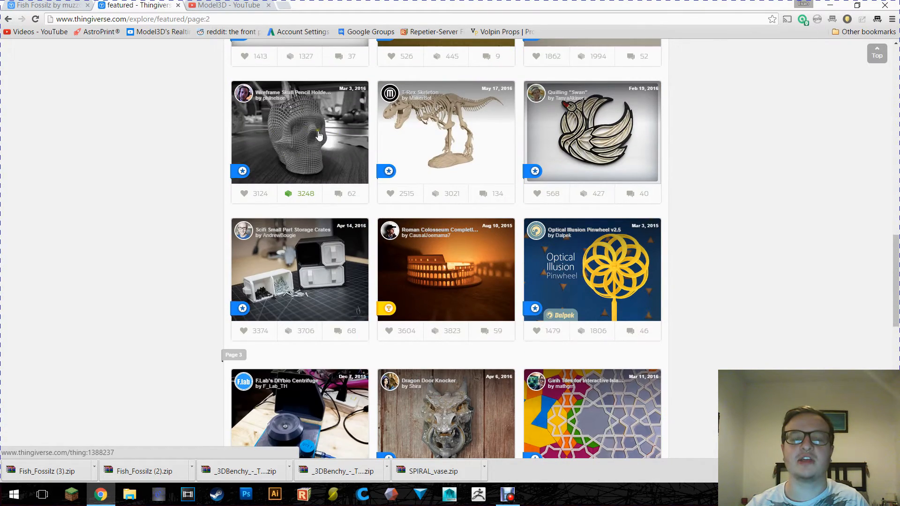
{"action": "scroll", "coordinate": [468, 184], "scroll_direction": "down", "scroll_amount": 10}
{"action": "scroll", "coordinate": [468, 184], "scroll_direction": "down", "scroll_amount": 10}
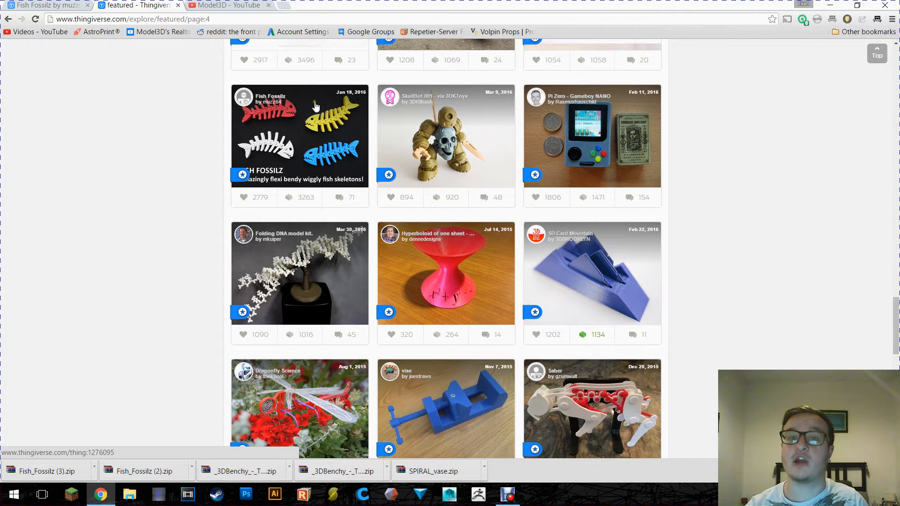
{"action": "left_click", "coordinate": [44, 4]}
{"action": "scroll", "coordinate": [446, 233], "scroll_direction": "up", "scroll_amount": 14}
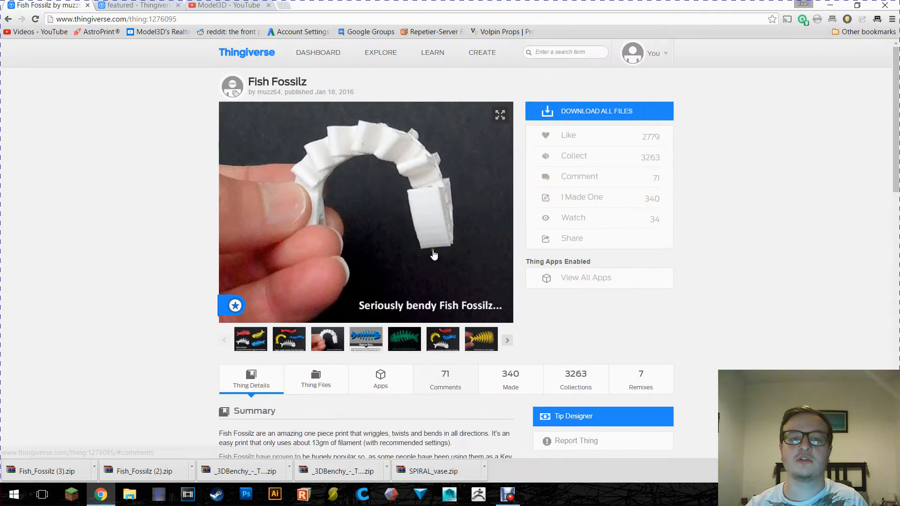
Step: View the first, third and second gallery photos of Fish Fossilz
{"action": "left_click", "coordinate": [249, 340]}
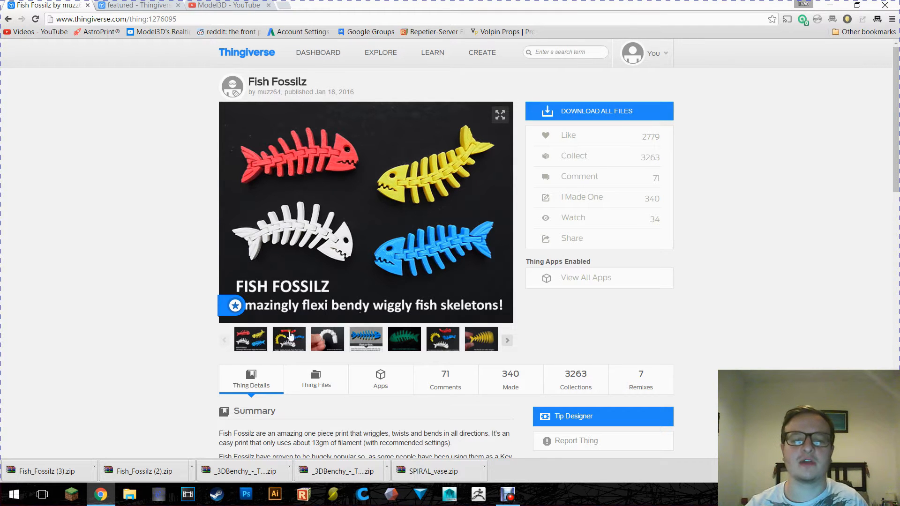
{"action": "left_click", "coordinate": [328, 338]}
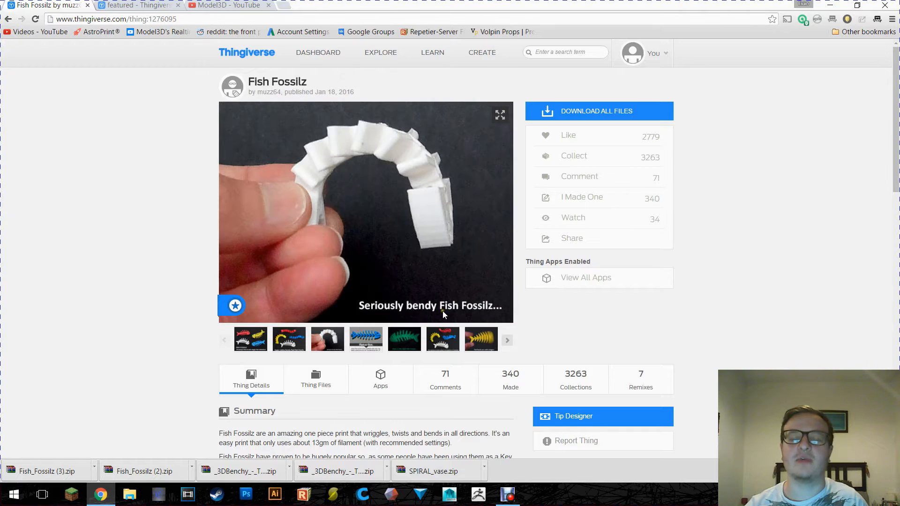
{"action": "left_click", "coordinate": [289, 341]}
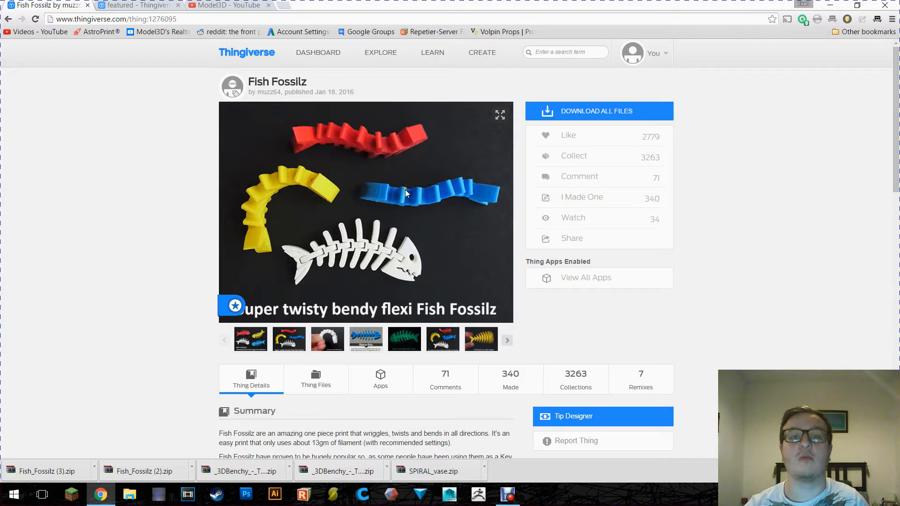
Step: Read the Summary section of the Fish Fossilz page, highlighting its opening paragraphs
{"action": "scroll", "coordinate": [409, 193], "scroll_direction": "down", "scroll_amount": 8}
{"action": "scroll", "coordinate": [357, 190], "scroll_direction": "up", "scroll_amount": 5}
{"action": "scroll", "coordinate": [357, 187], "scroll_direction": "down", "scroll_amount": 4}
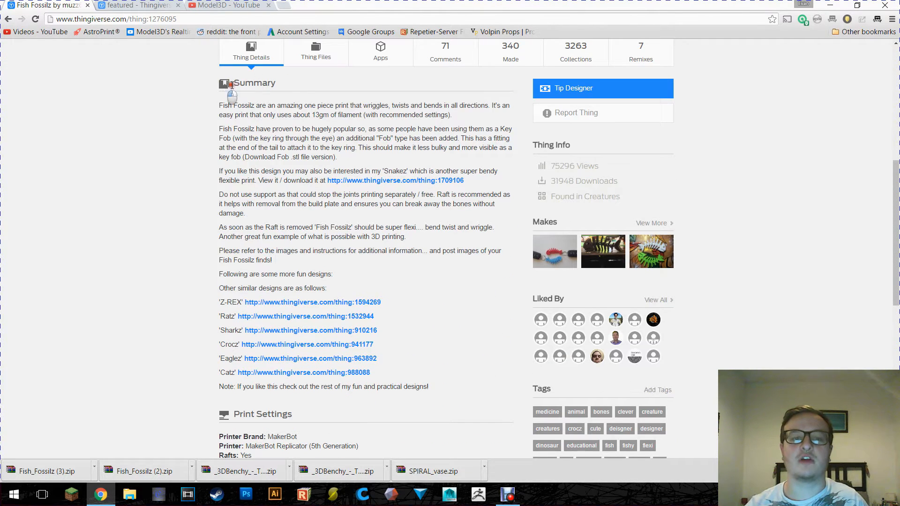
{"action": "left_click_drag", "start_coordinate": [219, 82], "coordinate": [362, 171]}
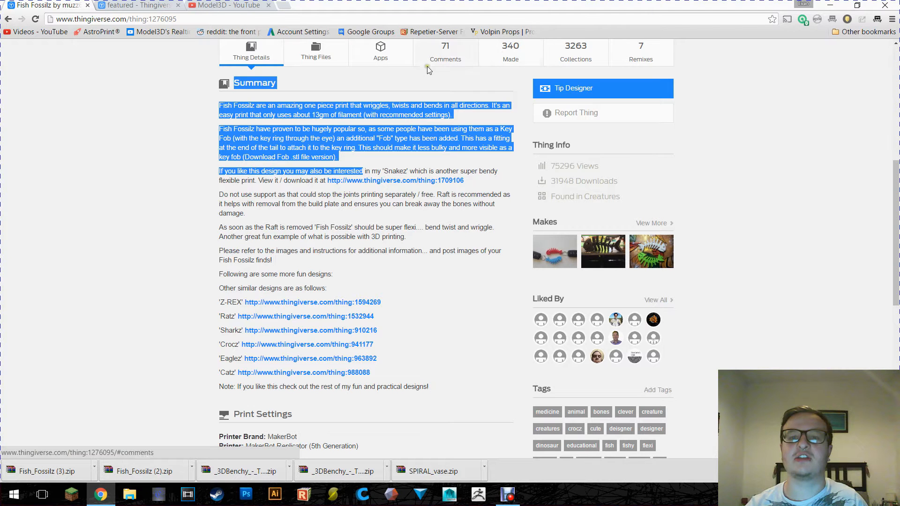
{"action": "left_click", "coordinate": [142, 143]}
Step: Locate the Print Settings section below the summary and highlight its heading
{"action": "scroll", "coordinate": [401, 205], "scroll_direction": "down", "scroll_amount": 3}
{"action": "scroll", "coordinate": [370, 196], "scroll_direction": "up", "scroll_amount": 1}
{"action": "scroll", "coordinate": [370, 196], "scroll_direction": "down", "scroll_amount": 2}
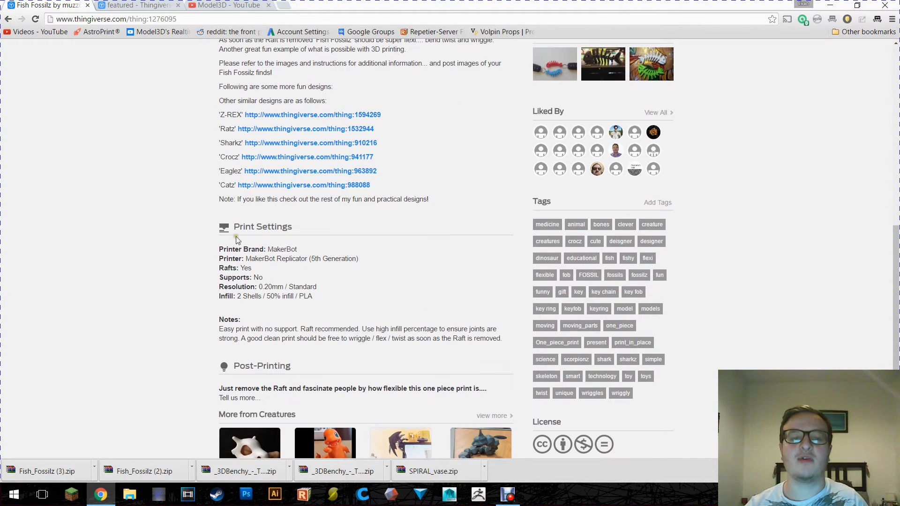
{"action": "left_click_drag", "start_coordinate": [233, 226], "coordinate": [322, 231]}
{"action": "left_click", "coordinate": [322, 231]}
{"action": "scroll", "coordinate": [271, 182], "scroll_direction": "down", "scroll_amount": 2}
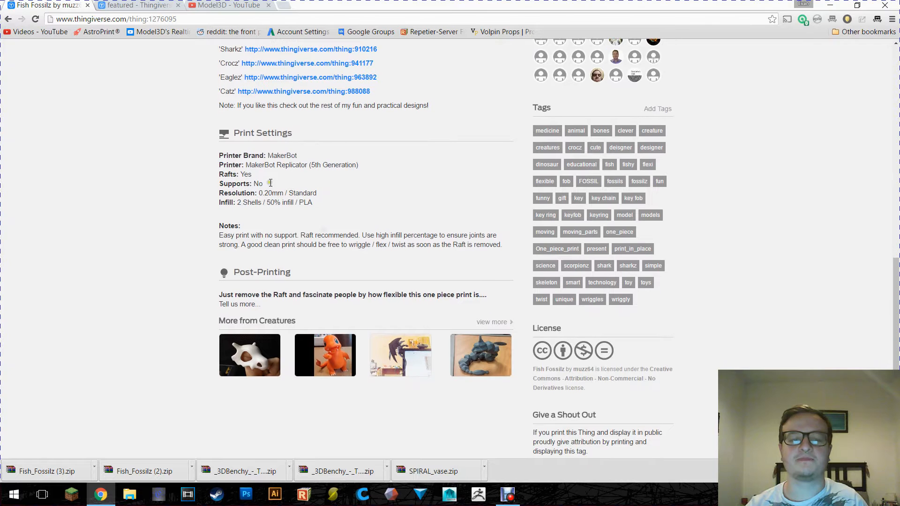
Step: Examine the printer brand and printer model in the Print Settings by highlighting those lines
{"action": "left_click_drag", "start_coordinate": [223, 153], "coordinate": [311, 162]}
{"action": "left_click", "coordinate": [290, 154]}
{"action": "left_click_drag", "start_coordinate": [239, 164], "coordinate": [297, 156]}
{"action": "left_click", "coordinate": [273, 154]}
{"action": "left_click", "coordinate": [297, 156]}
{"action": "left_click_drag", "start_coordinate": [221, 154], "coordinate": [325, 175]}
{"action": "left_click", "coordinate": [329, 174]}
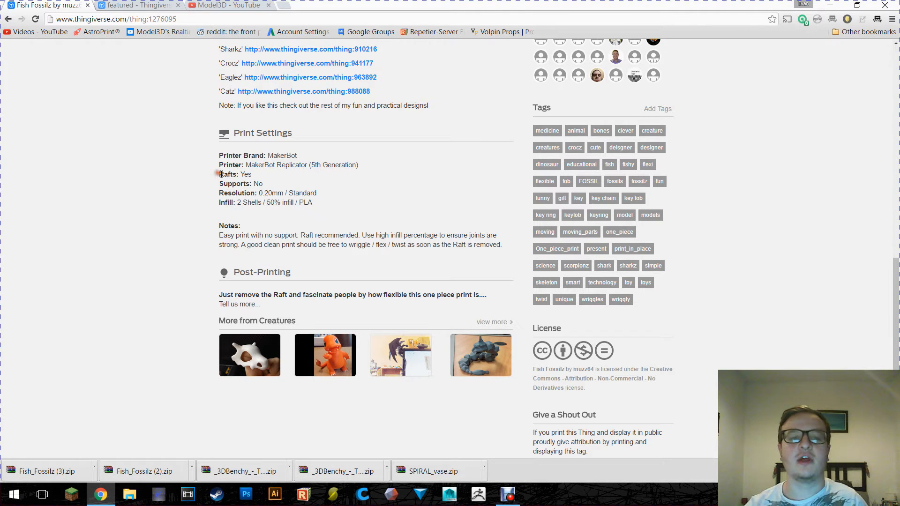
Step: Examine the recommended rafts, supports, resolution and infill lines in the Print Settings, highlighting them
{"action": "left_click_drag", "start_coordinate": [219, 174], "coordinate": [309, 201]}
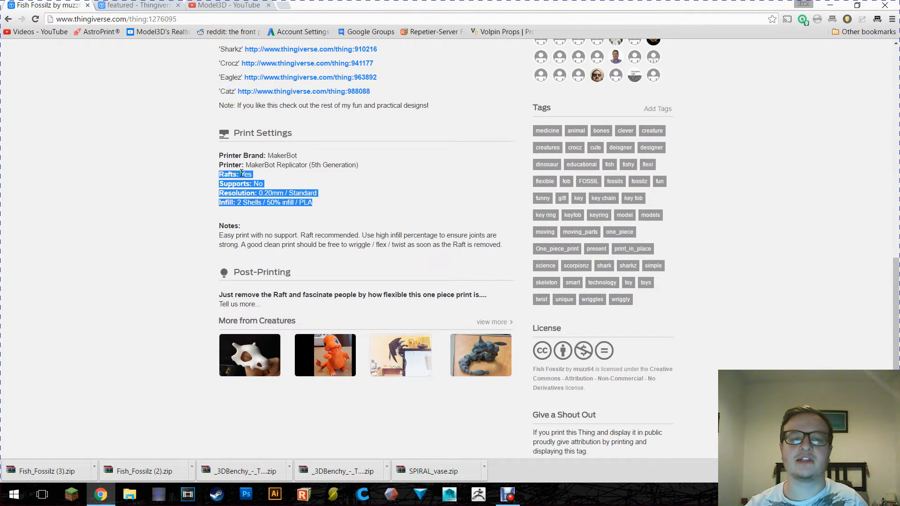
{"action": "left_click", "coordinate": [214, 175]}
{"action": "left_click_drag", "start_coordinate": [218, 175], "coordinate": [287, 201]}
{"action": "left_click", "coordinate": [255, 176]}
{"action": "left_click", "coordinate": [216, 184]}
{"action": "left_click", "coordinate": [269, 182]}
{"action": "left_click", "coordinate": [266, 192]}
{"action": "left_click", "coordinate": [287, 201]}
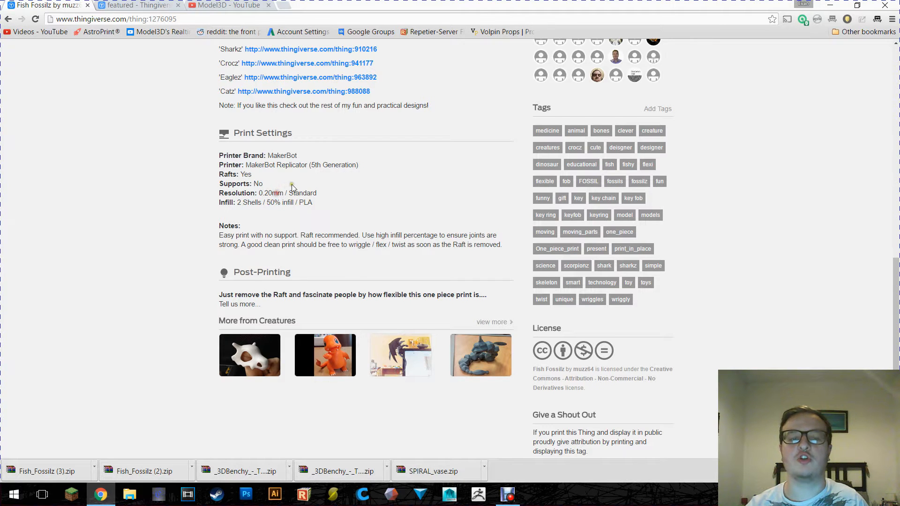
Step: Review the recommended infill line in the Print Settings, highlighting its percentage
{"action": "scroll", "coordinate": [296, 184], "scroll_direction": "down", "scroll_amount": 1}
{"action": "left_click_drag", "start_coordinate": [261, 151], "coordinate": [288, 155]}
{"action": "left_click", "coordinate": [224, 158]}
{"action": "left_click", "coordinate": [269, 155]}
{"action": "left_click", "coordinate": [284, 156]}
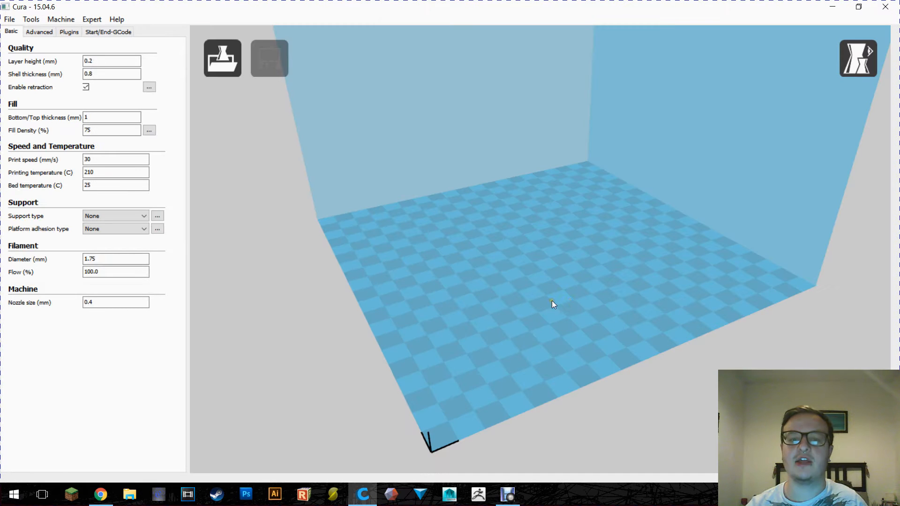
Step: Minimize Cura and the browser to reach the fish model file on the desktop, and load it into Cura
{"action": "scroll", "coordinate": [664, 281], "scroll_direction": "up", "scroll_amount": 1}
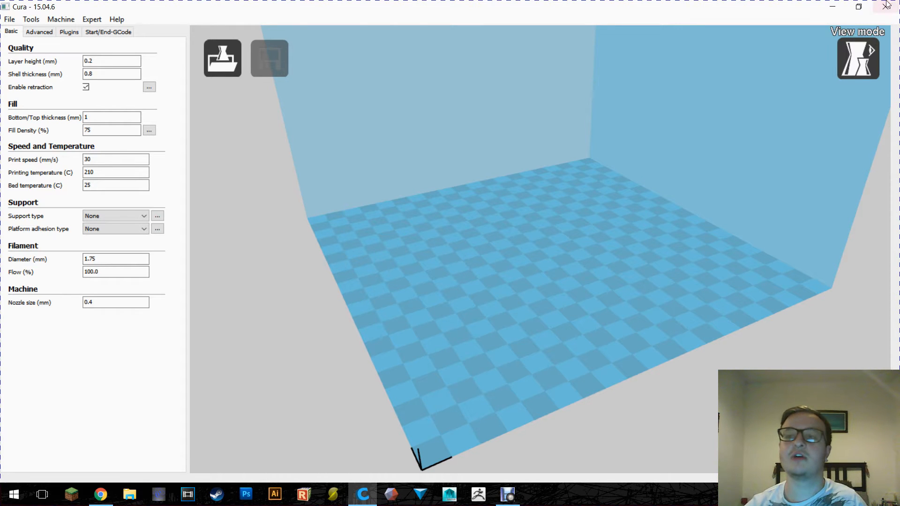
{"action": "left_click", "coordinate": [833, 6]}
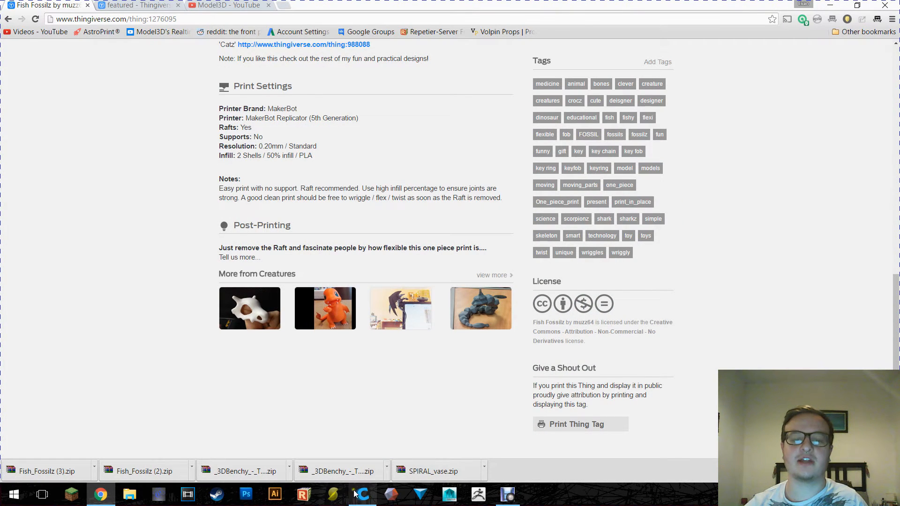
{"action": "left_click", "coordinate": [836, 4]}
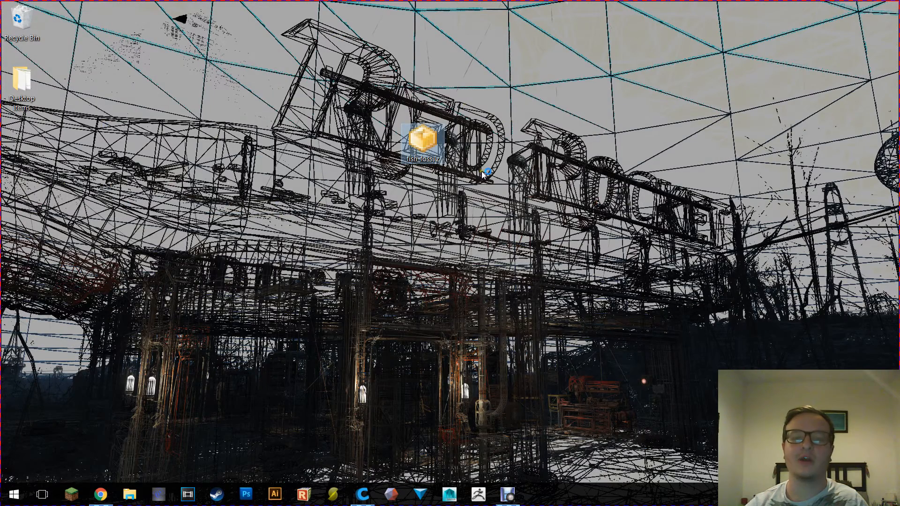
{"action": "left_click", "coordinate": [364, 495]}
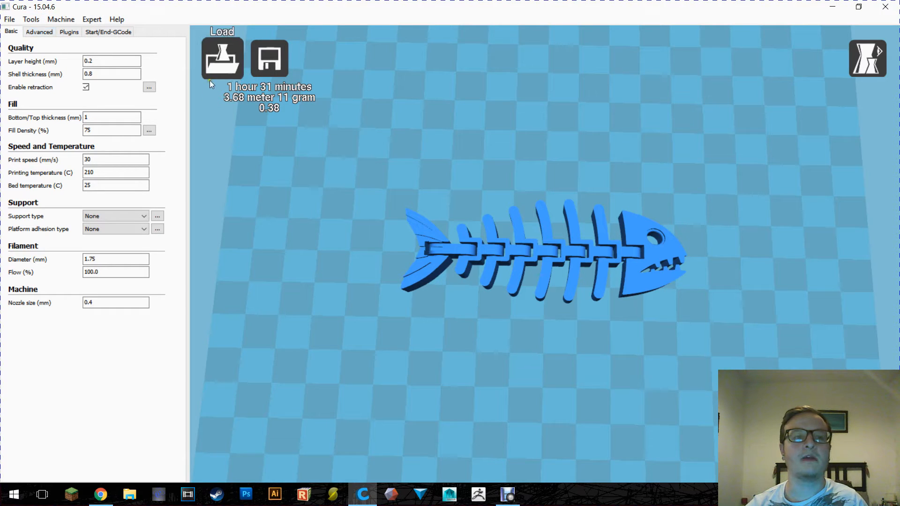
Step: Look through Cura's Basic, Advanced, Plugins and Start/End-GCode settings pages
{"action": "left_click", "coordinate": [39, 32]}
{"action": "left_click", "coordinate": [116, 33]}
{"action": "left_click", "coordinate": [12, 32]}
{"action": "left_click", "coordinate": [39, 32]}
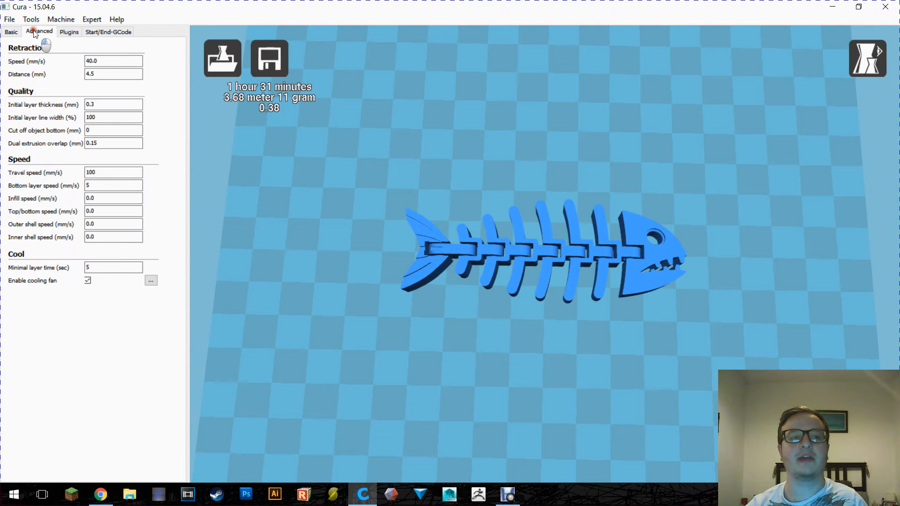
{"action": "left_click", "coordinate": [69, 31]}
{"action": "left_click", "coordinate": [112, 31]}
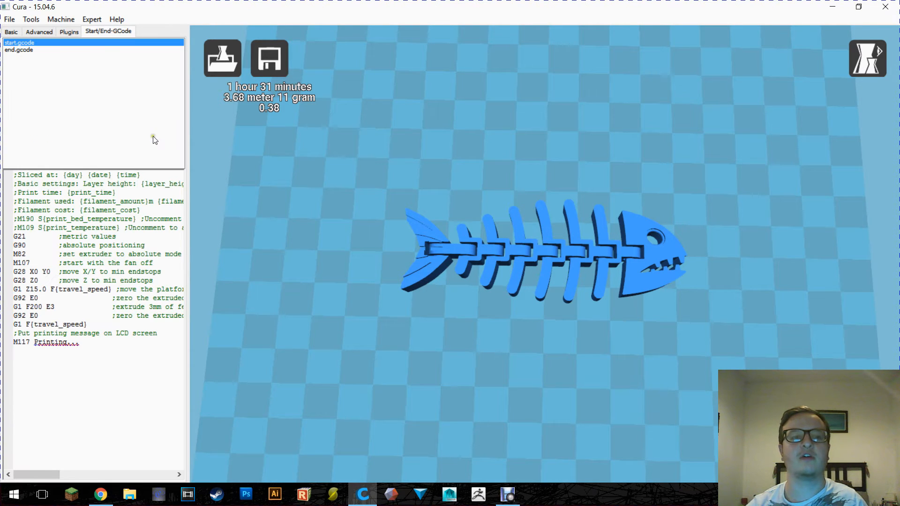
Step: Switch Cura to the simplified quickprint mode
{"action": "left_click", "coordinate": [61, 19]}
{"action": "mouse_move", "coordinate": [88, 20]}
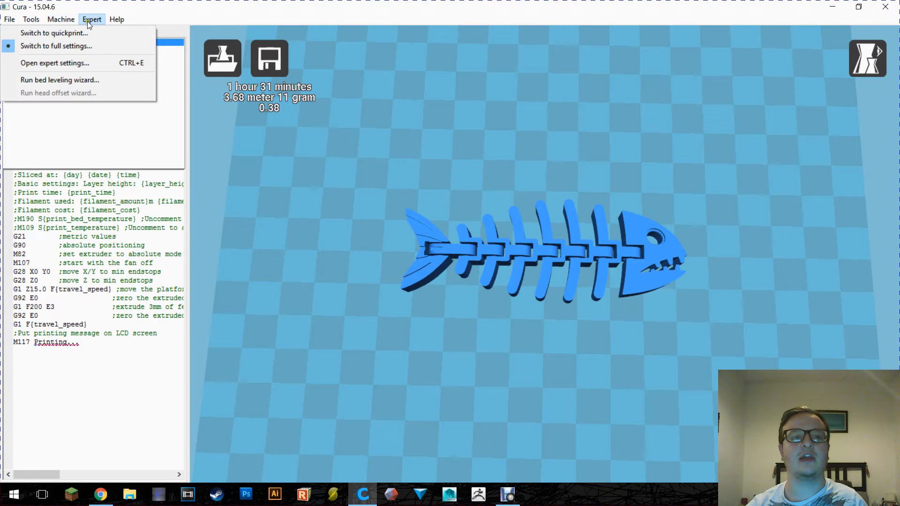
{"action": "left_click", "coordinate": [65, 32]}
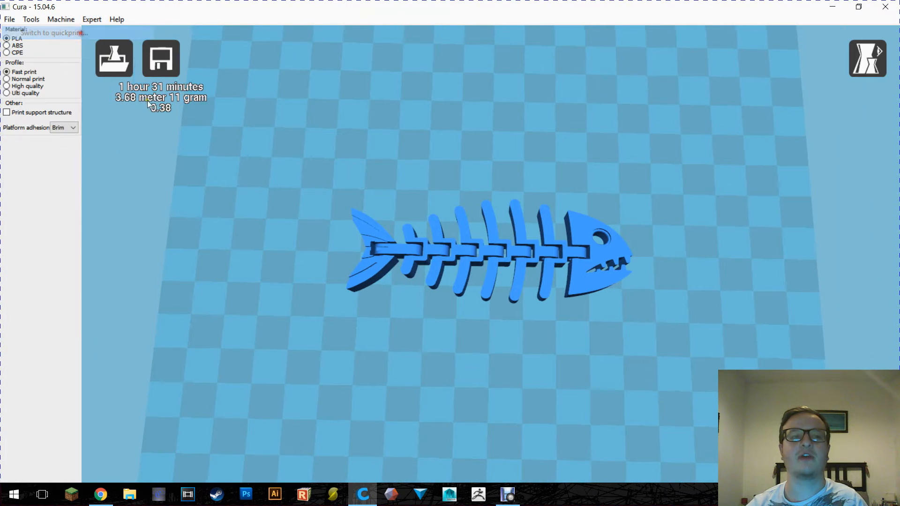
Step: Switch back to full settings, copying the quickprint settings over them, and show the Advanced settings
{"action": "left_click", "coordinate": [85, 20]}
{"action": "left_click", "coordinate": [86, 43]}
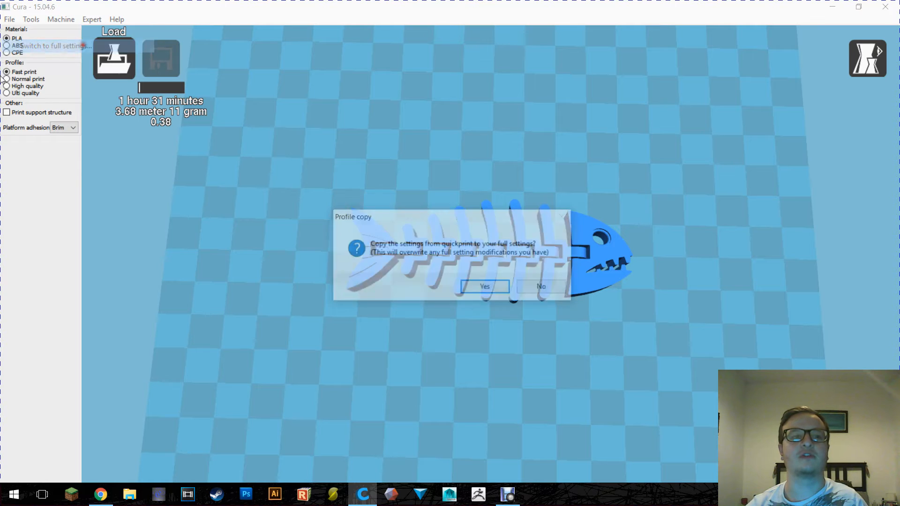
{"action": "left_click", "coordinate": [485, 287]}
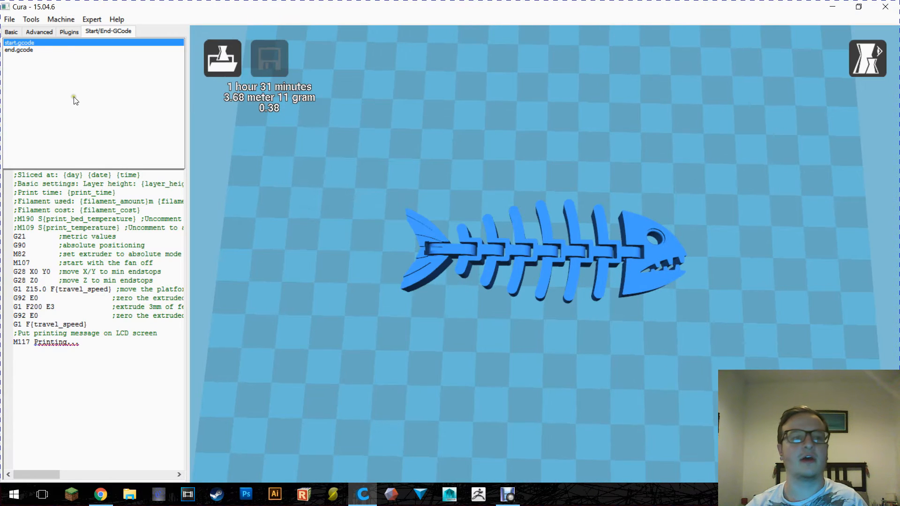
{"action": "left_click", "coordinate": [41, 32]}
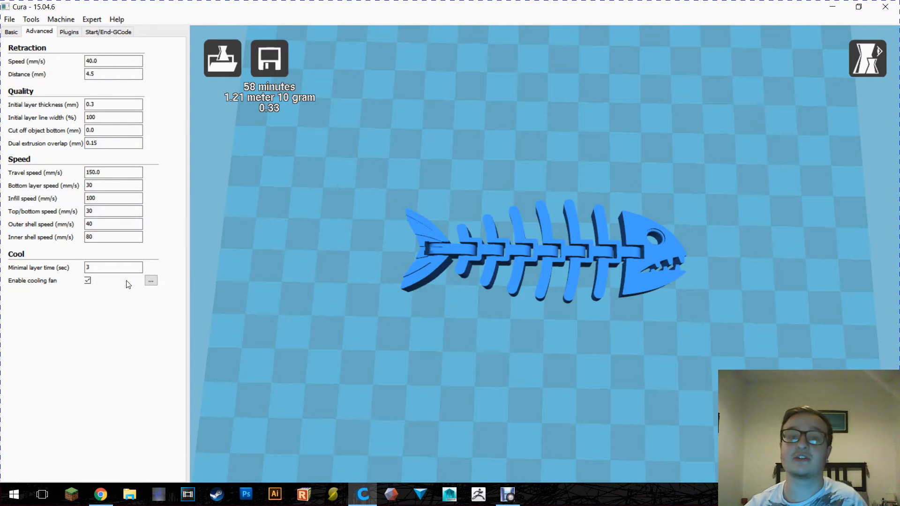
Step: Return to the Basic settings and set the layer height to 0.2 mm
{"action": "left_click", "coordinate": [12, 31]}
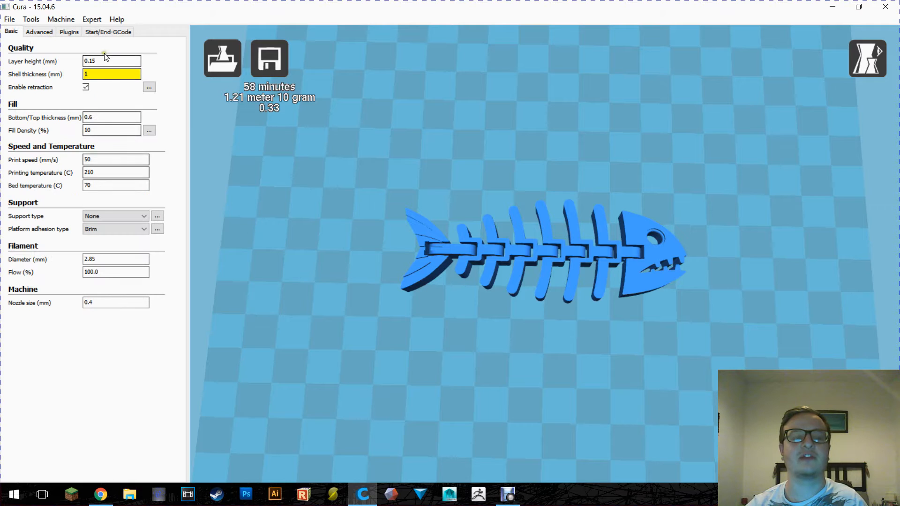
{"action": "left_click", "coordinate": [113, 74]}
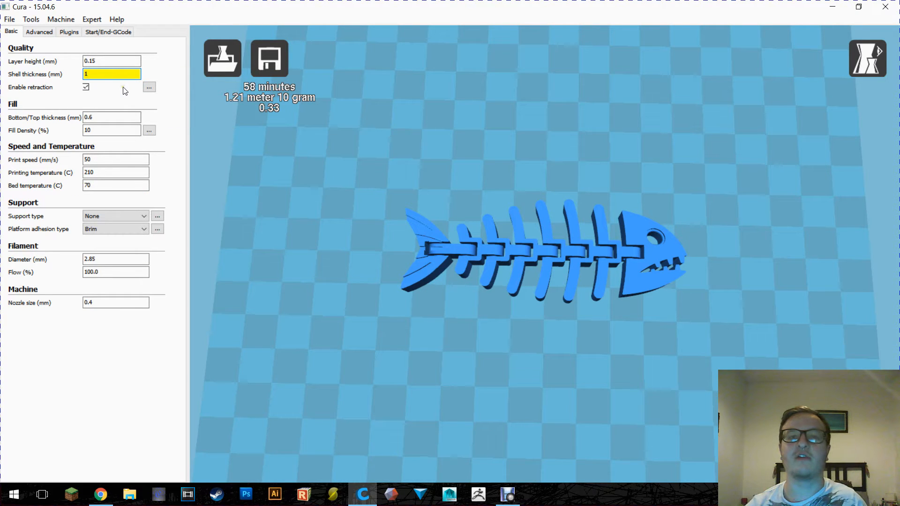
{"action": "left_click_drag", "start_coordinate": [96, 74], "coordinate": [46, 61]}
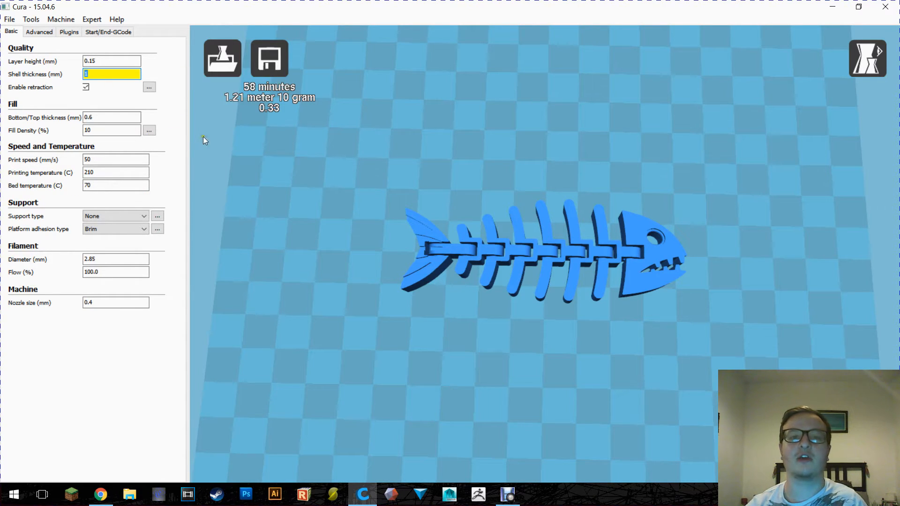
{"action": "left_click", "coordinate": [107, 58]}
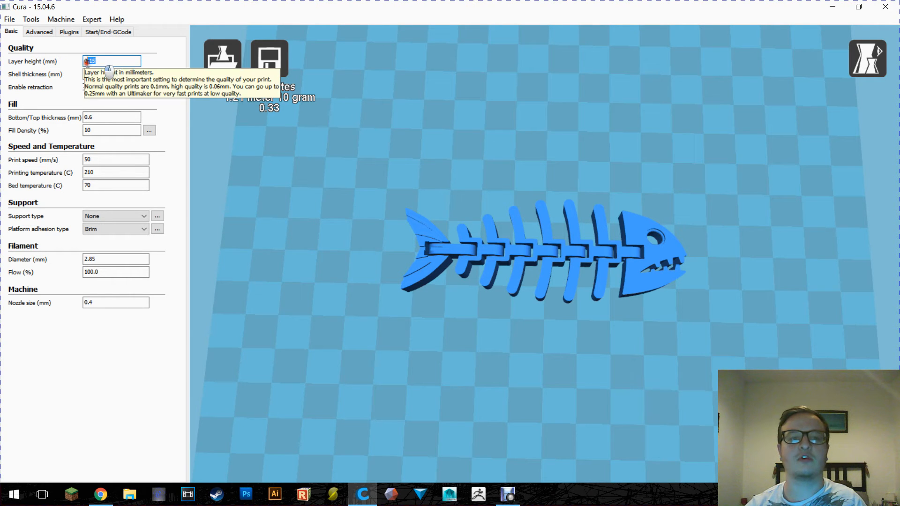
{"action": "left_click", "coordinate": [471, 242]}
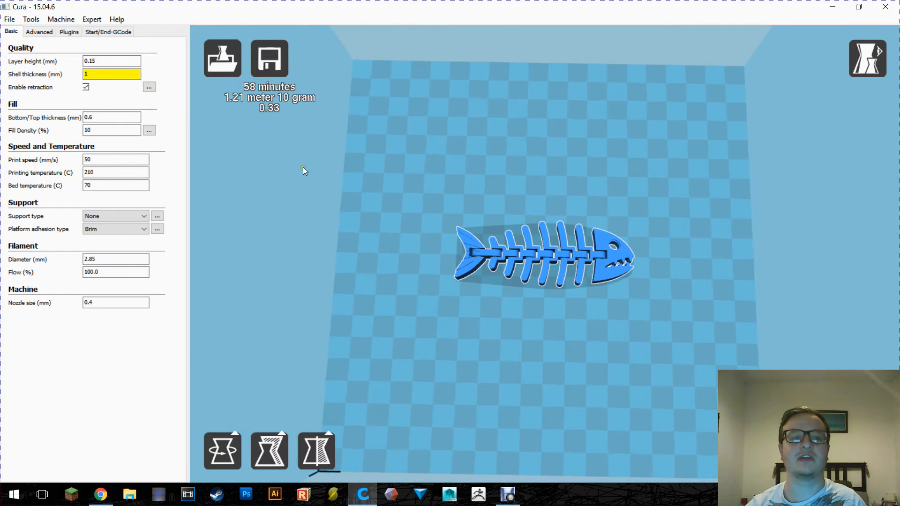
{"action": "left_click", "coordinate": [304, 169]}
{"action": "scroll", "coordinate": [429, 237], "scroll_direction": "up", "scroll_amount": 4}
{"action": "left_click_drag", "start_coordinate": [116, 61], "coordinate": [1, 3]}
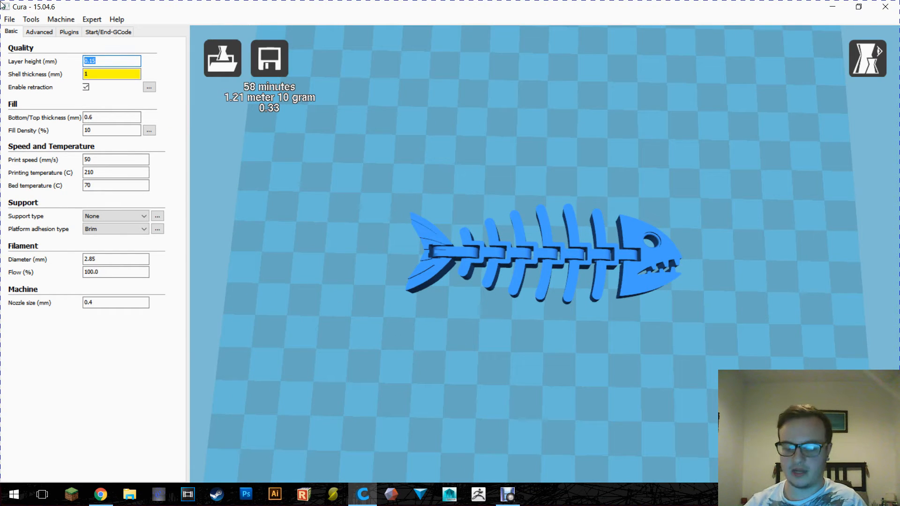
{"action": "type", "text": "0.2"}
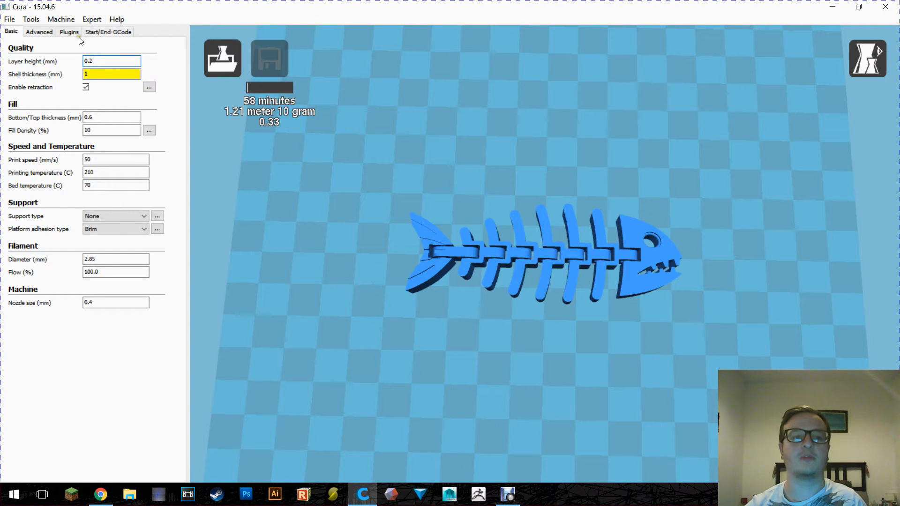
Step: Check the recommended shell count on the Thingiverse page in the browser, and set Cura's shell thickness to 0.8 mm
{"action": "left_click", "coordinate": [95, 72]}
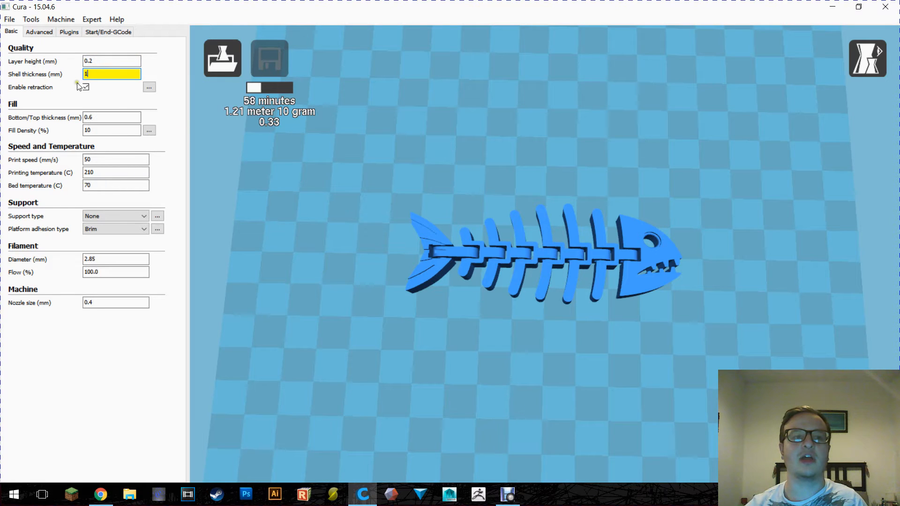
{"action": "key", "text": "alt+Tab"}
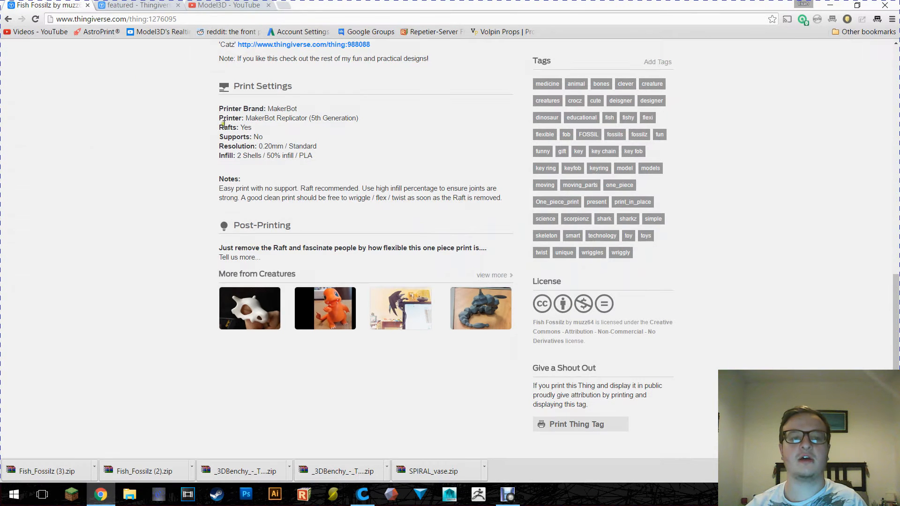
{"action": "left_click_drag", "start_coordinate": [236, 156], "coordinate": [313, 156]}
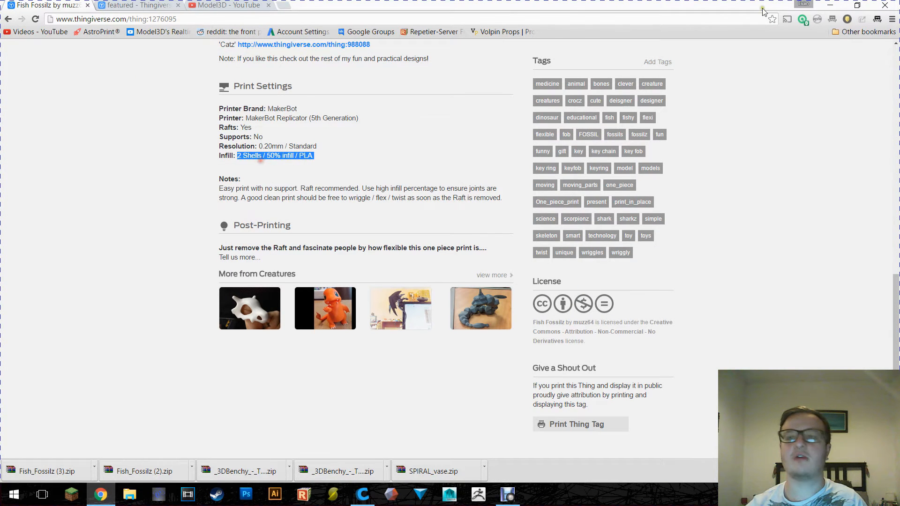
{"action": "left_click", "coordinate": [830, 6]}
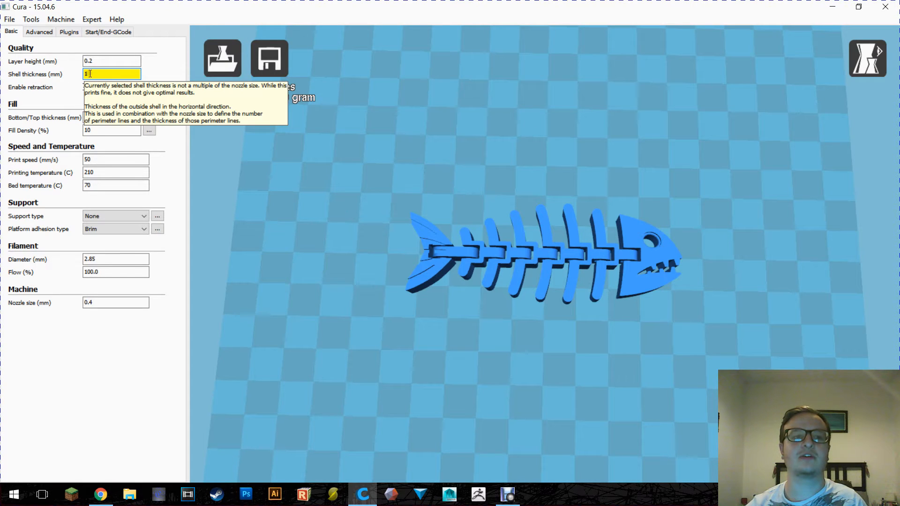
{"action": "left_click_drag", "start_coordinate": [90, 73], "coordinate": [60, 70]}
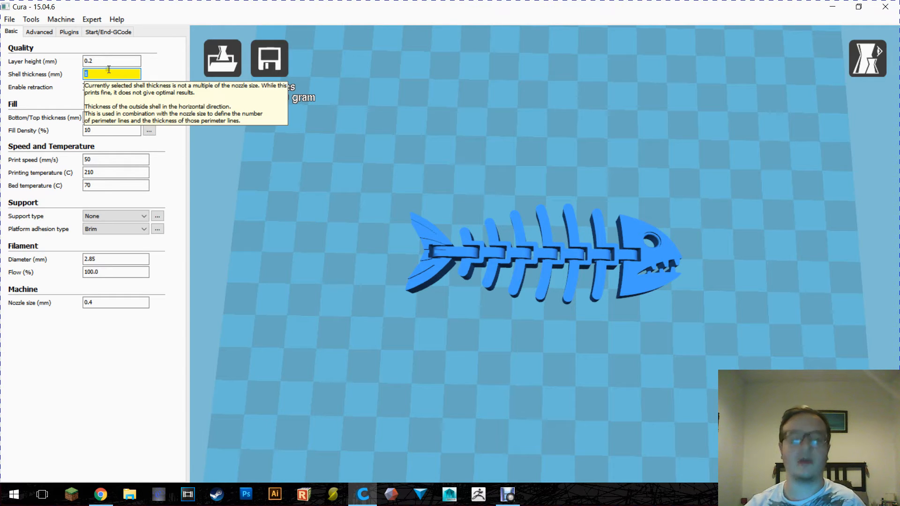
{"action": "type", "text": "038"}
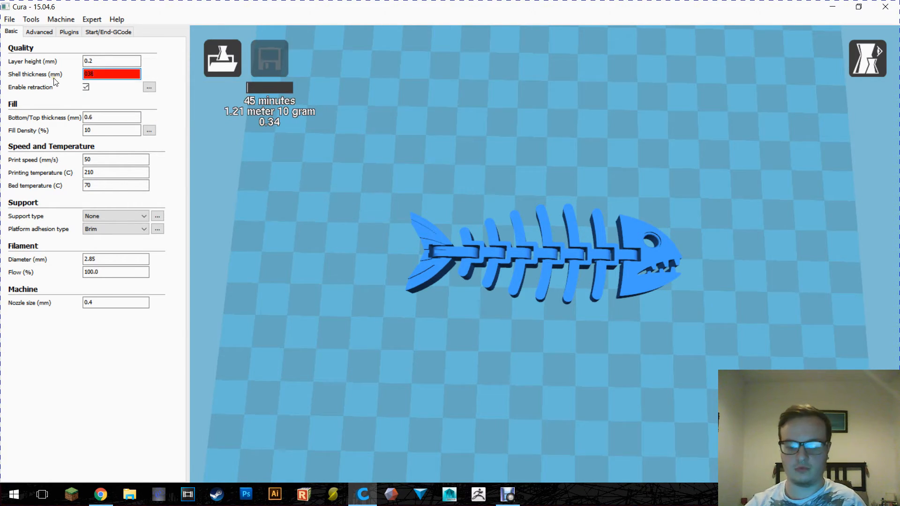
{"action": "key", "text": "BackSpace"}
{"action": "key", "text": "BackSpace"}
{"action": "left_click", "coordinate": [121, 62]}
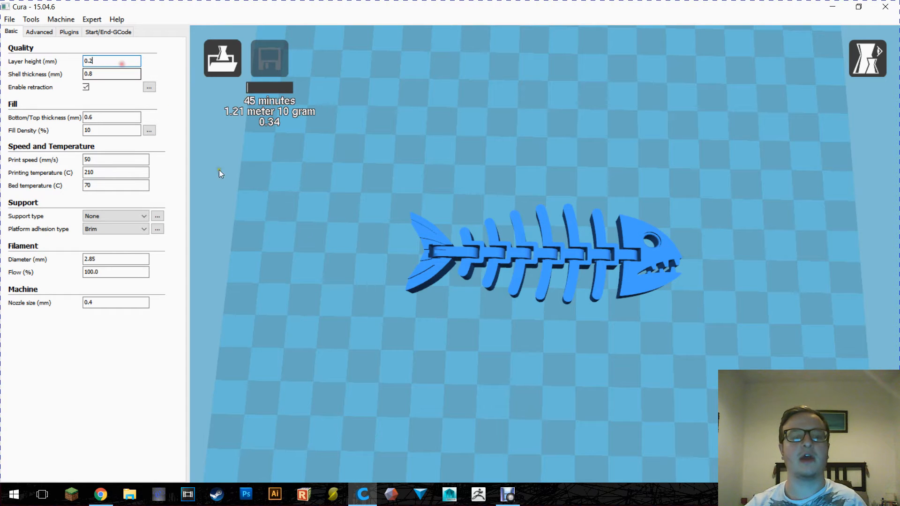
Step: Review the bottom/top thickness and fill density settings, and look up the recommended infill on the model's Thingiverse page
{"action": "scroll", "coordinate": [465, 229], "scroll_direction": "up", "scroll_amount": 3}
{"action": "right_click_drag", "start_coordinate": [724, 216], "coordinate": [726, 201]}
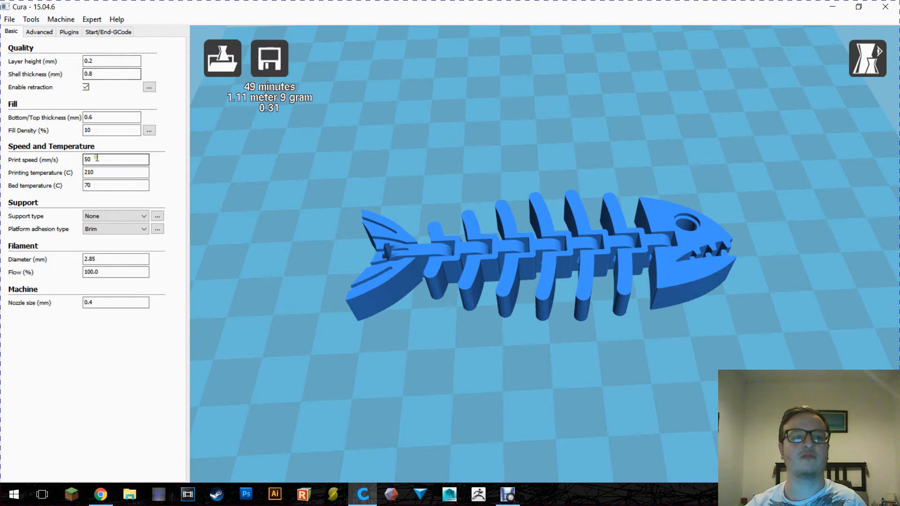
{"action": "left_click", "coordinate": [126, 117]}
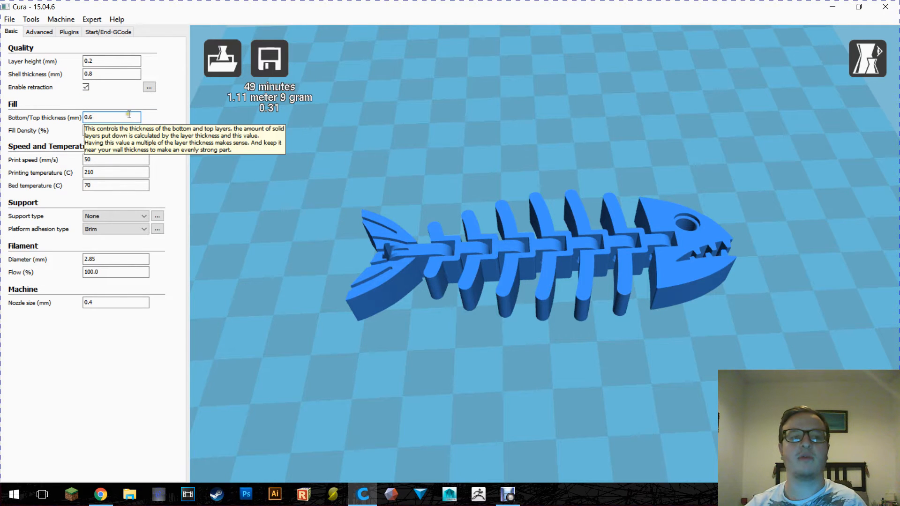
{"action": "left_click", "coordinate": [112, 130]}
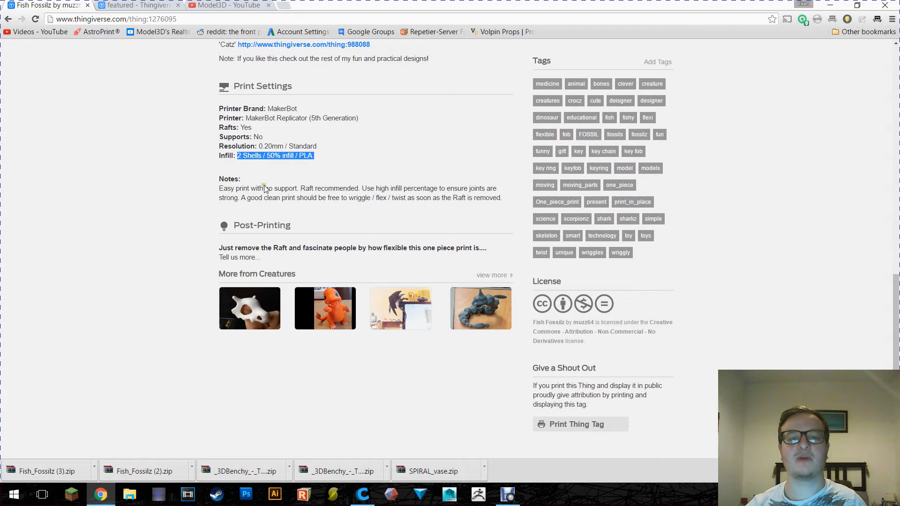
{"action": "left_click", "coordinate": [264, 164]}
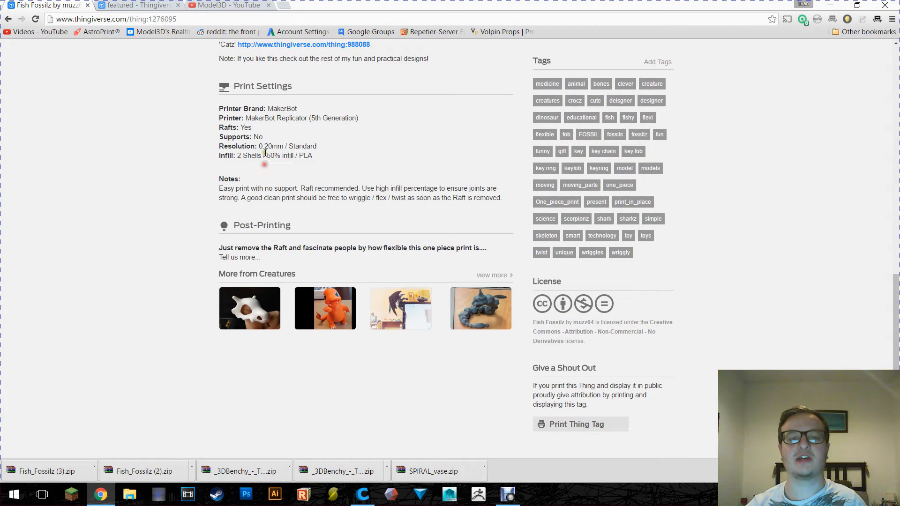
{"action": "left_click_drag", "start_coordinate": [270, 155], "coordinate": [313, 156]}
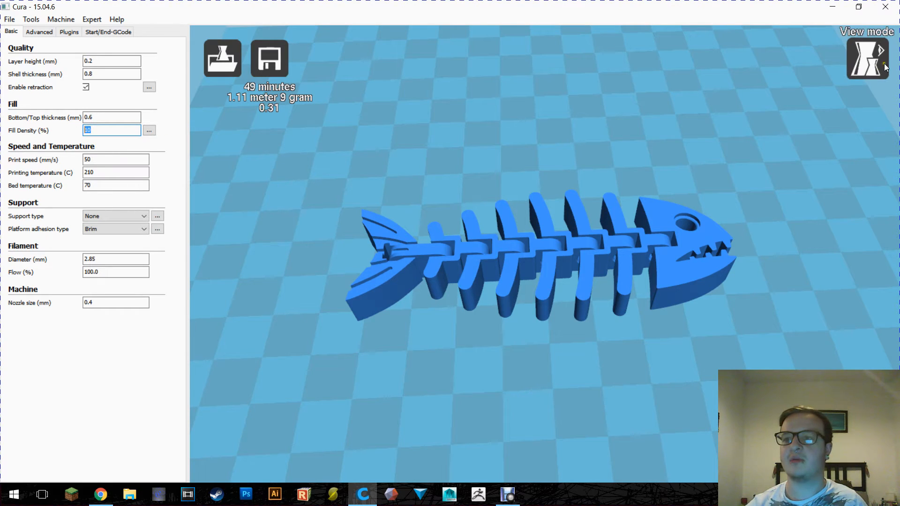
Step: Switch Cura to the Layers view and examine the fish's infill at the lower and middle layers
{"action": "left_click", "coordinate": [867, 58]}
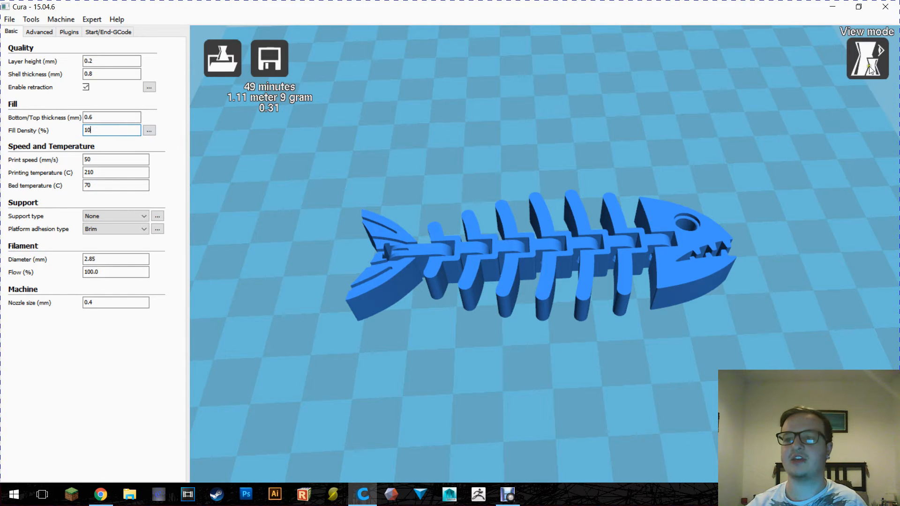
{"action": "left_click", "coordinate": [886, 187]}
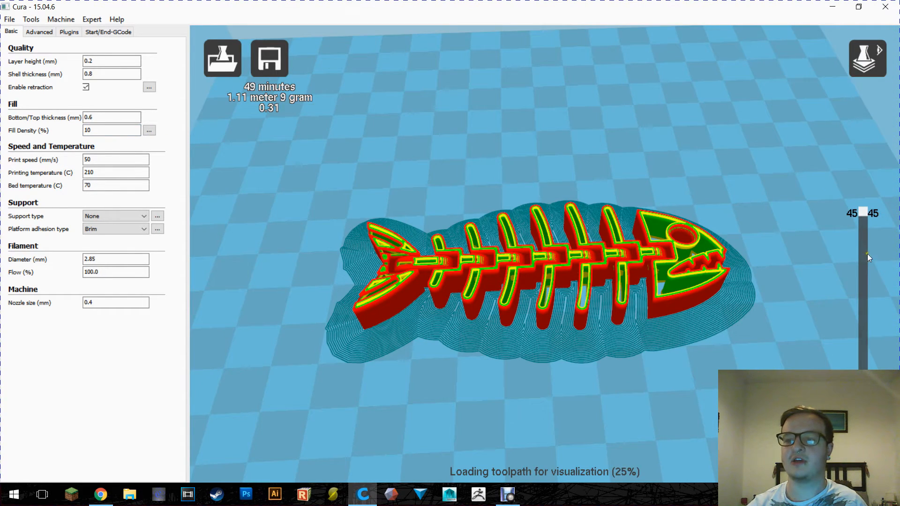
{"action": "left_click_drag", "start_coordinate": [863, 307], "coordinate": [864, 403]}
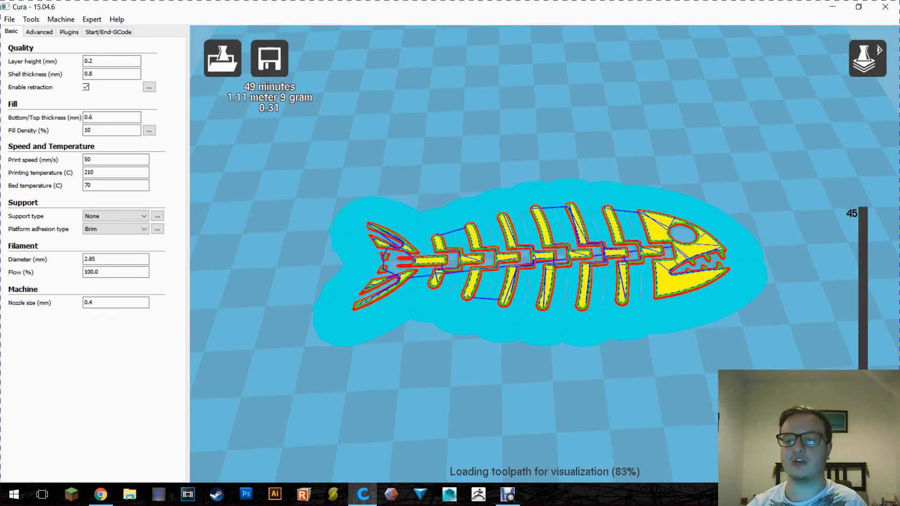
{"action": "scroll", "coordinate": [740, 358], "scroll_direction": "up", "scroll_amount": 3}
{"action": "right_click_drag", "start_coordinate": [741, 358], "coordinate": [734, 369]}
{"action": "left_click_drag", "start_coordinate": [861, 360], "coordinate": [863, 342]}
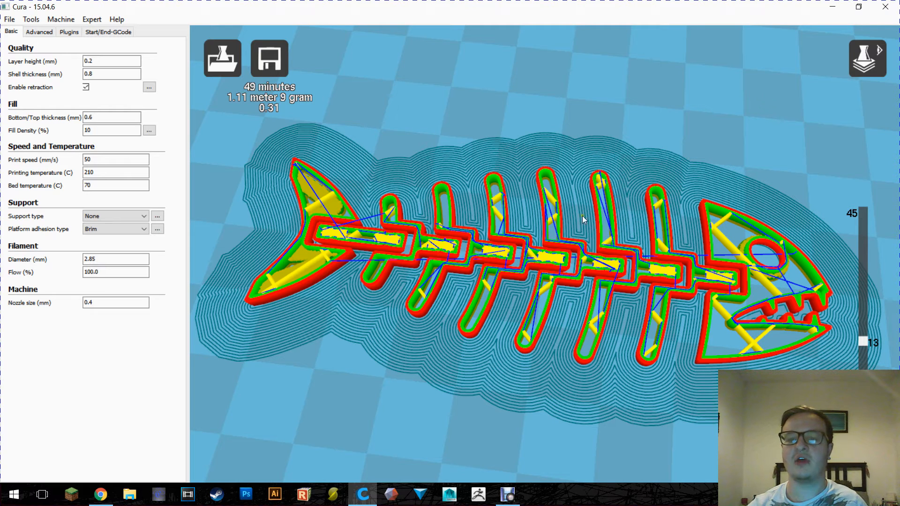
Step: Set the fill density to 50% and inspect the infill from the middle layers up to the top layer
{"action": "double_click", "coordinate": [112, 130]}
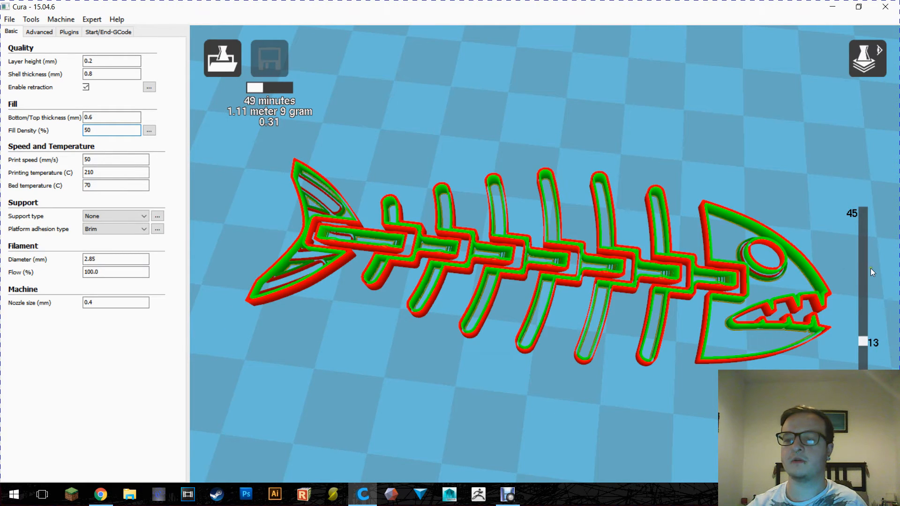
{"action": "left_click_drag", "start_coordinate": [859, 346], "coordinate": [857, 295]}
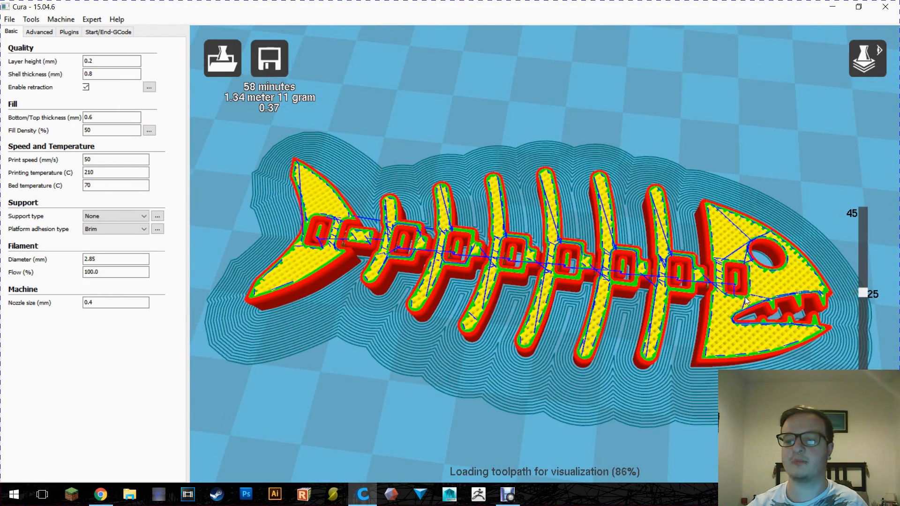
{"action": "scroll", "coordinate": [736, 291], "scroll_direction": "up", "scroll_amount": 6}
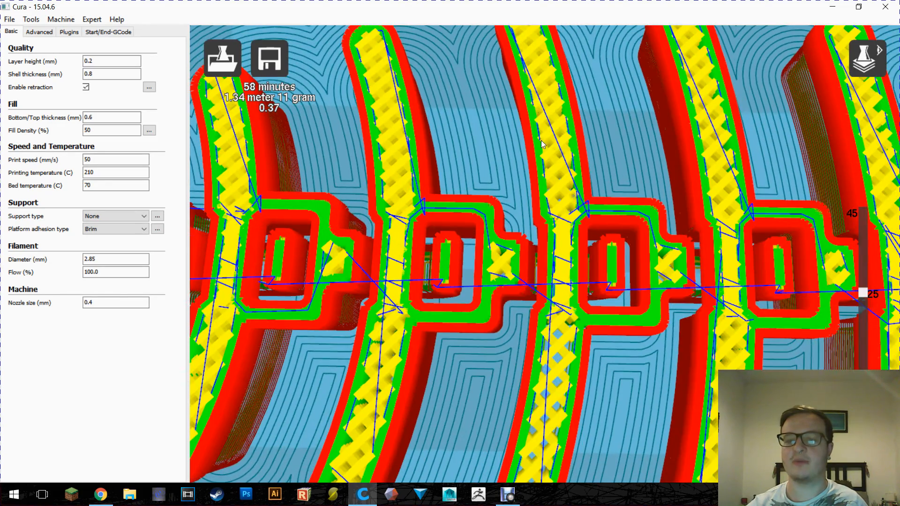
{"action": "scroll", "coordinate": [558, 159], "scroll_direction": "down", "scroll_amount": 5}
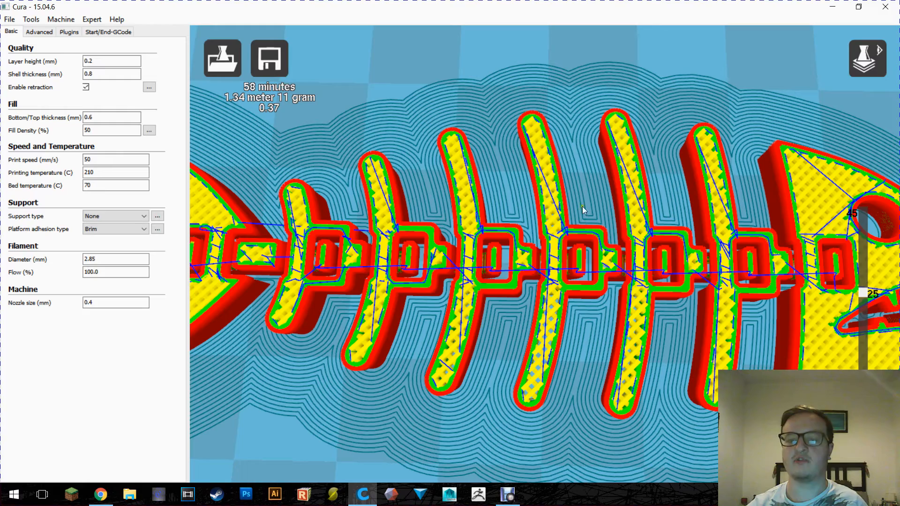
{"action": "mouse_move", "coordinate": [857, 293]}
{"action": "left_mouse_down"}
{"action": "mouse_move", "coordinate": [859, 263]}
{"action": "mouse_move", "coordinate": [859, 342]}
{"action": "mouse_move", "coordinate": [859, 278]}
{"action": "left_mouse_up"}
{"action": "left_click", "coordinate": [857, 216]}
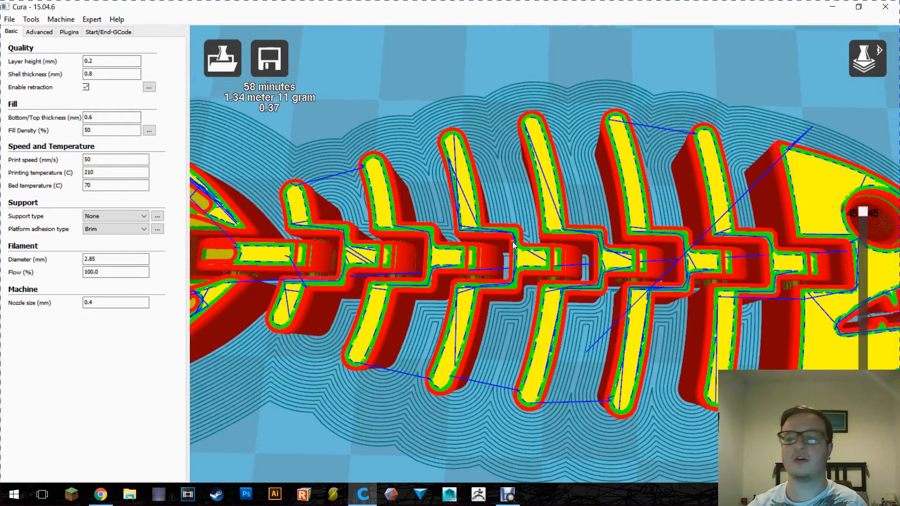
Step: Switch the fish model back from the layer preview to the solid model view
{"action": "scroll", "coordinate": [844, 187], "scroll_direction": "up", "scroll_amount": 3}
{"action": "left_click", "coordinate": [868, 58]}
{"action": "left_click", "coordinate": [876, 94]}
{"action": "scroll", "coordinate": [679, 172], "scroll_direction": "down", "scroll_amount": 3}
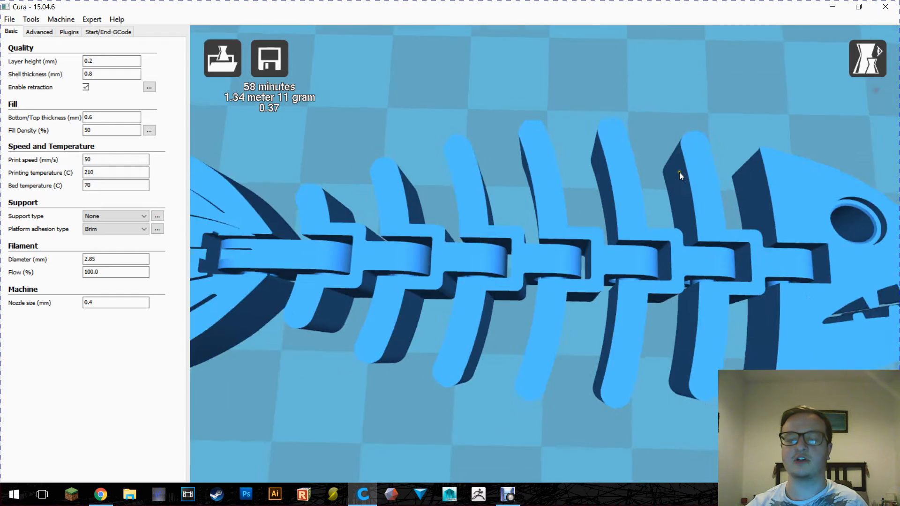
Step: Review the printing temperature and bed temperature settings
{"action": "left_click", "coordinate": [110, 173]}
{"action": "left_click_drag", "start_coordinate": [110, 173], "coordinate": [70, 171]}
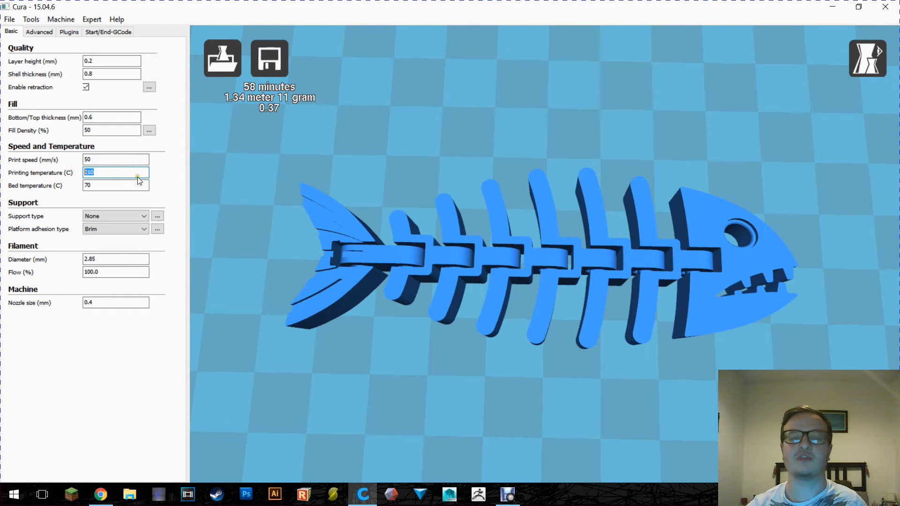
{"action": "left_click", "coordinate": [117, 173]}
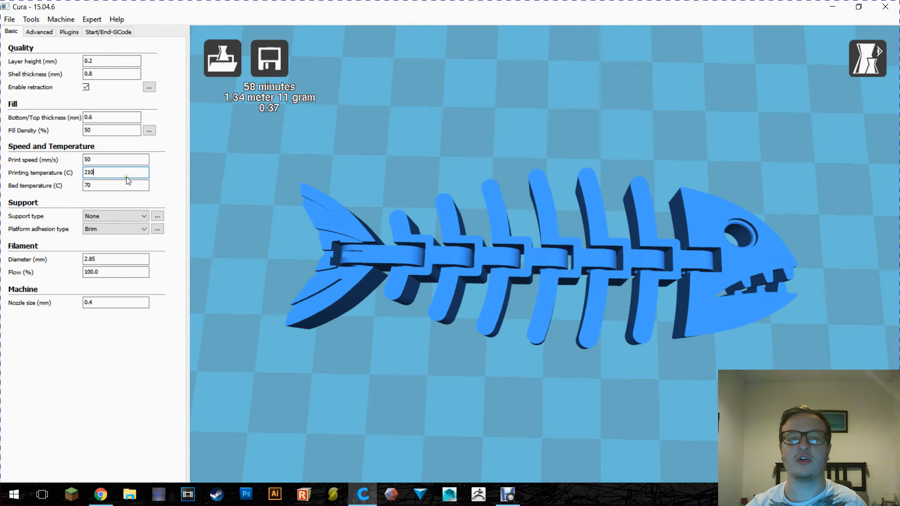
{"action": "left_click", "coordinate": [108, 173]}
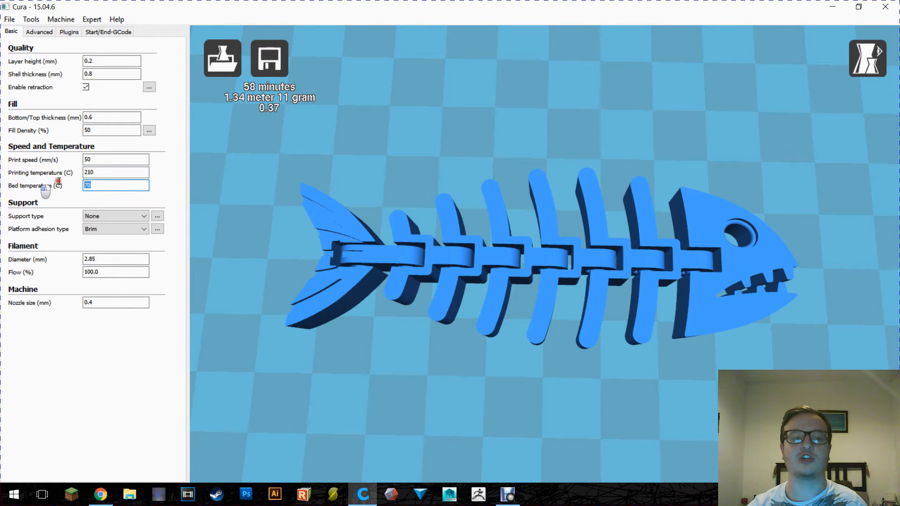
{"action": "left_click", "coordinate": [111, 172]}
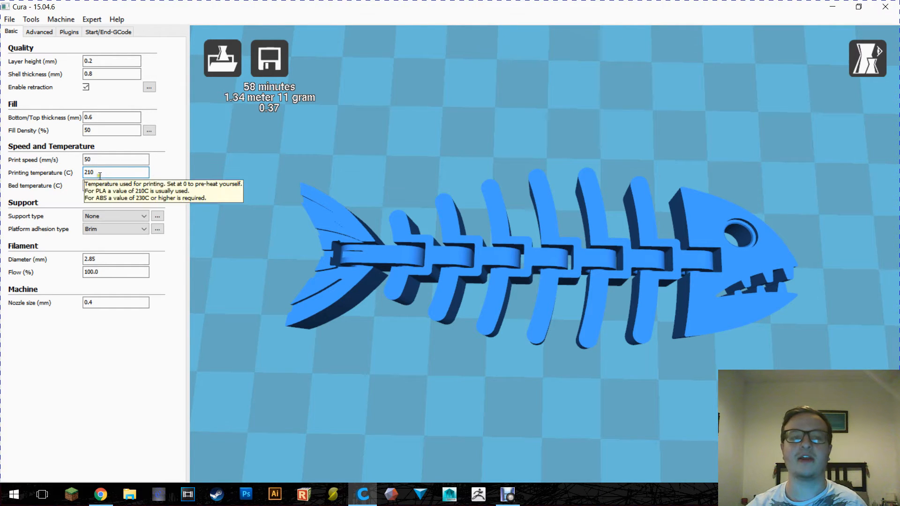
{"action": "left_click_drag", "start_coordinate": [87, 186], "coordinate": [100, 186]}
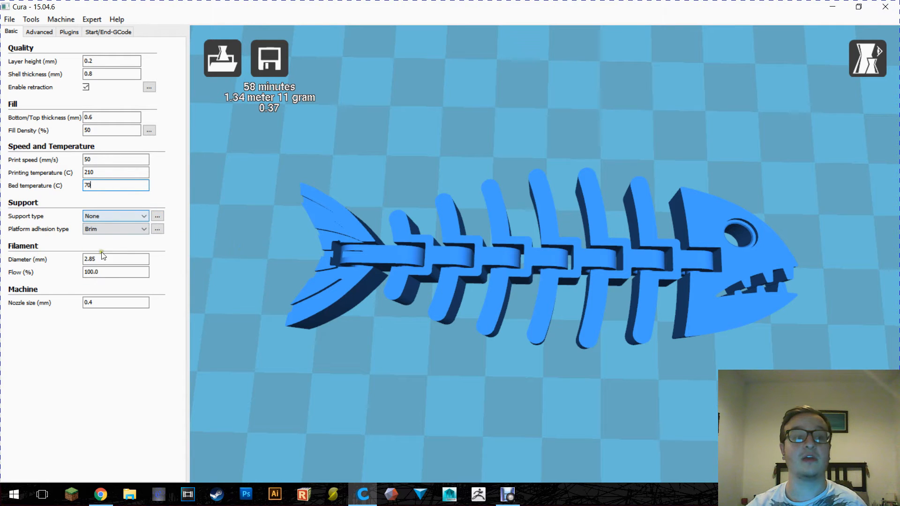
Step: Keep the platform adhesion type at Brim and inspect the brim around the fish in the Layers view, down to layer 9
{"action": "left_click", "coordinate": [126, 228]}
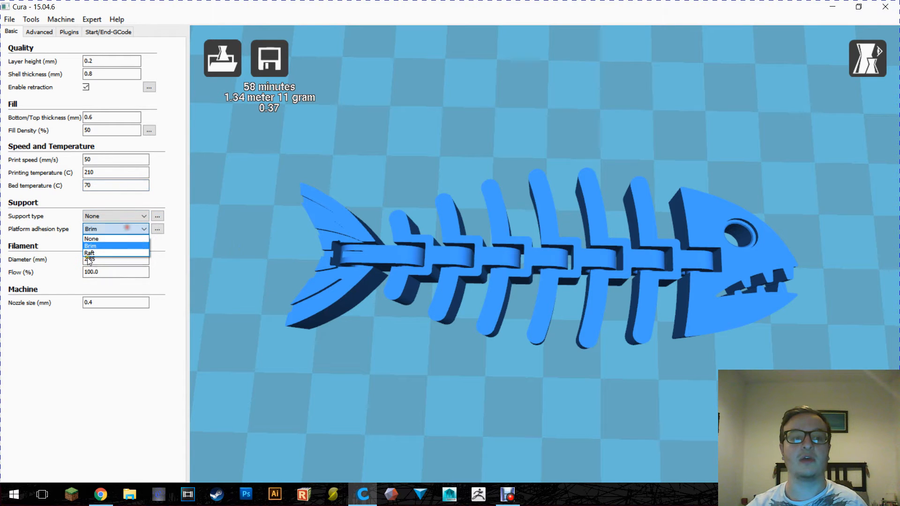
{"action": "left_click", "coordinate": [109, 246]}
{"action": "left_click", "coordinate": [856, 45]}
{"action": "left_click", "coordinate": [885, 196]}
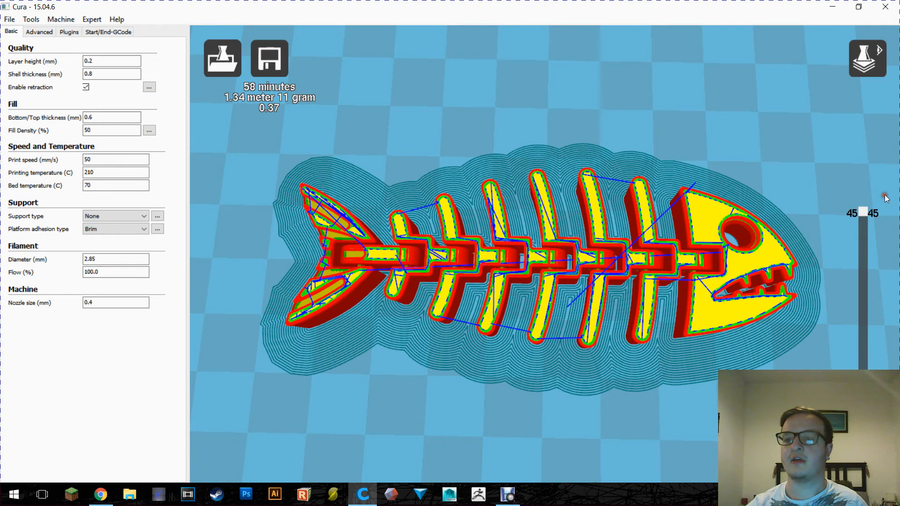
{"action": "scroll", "coordinate": [646, 218], "scroll_direction": "down", "scroll_amount": 2}
{"action": "scroll", "coordinate": [561, 240], "scroll_direction": "up", "scroll_amount": 3}
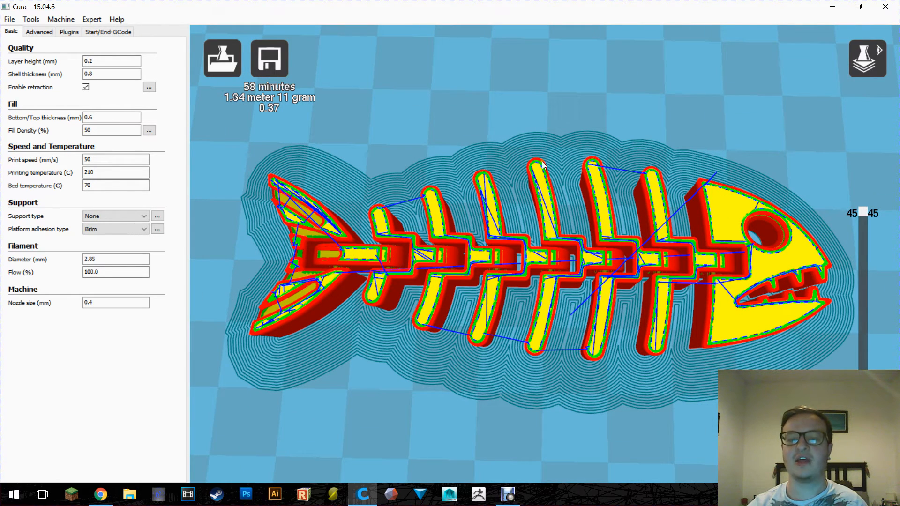
{"action": "left_click_drag", "start_coordinate": [864, 213], "coordinate": [877, 355]}
Step: Set the platform adhesion type to None and recheck the designer's recommendations on the Thingiverse page
{"action": "left_click", "coordinate": [115, 229]}
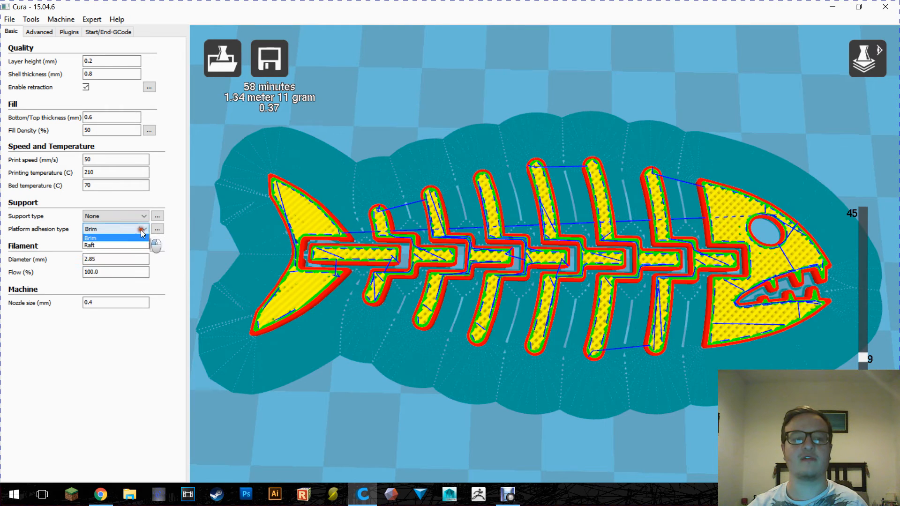
{"action": "left_click", "coordinate": [102, 238]}
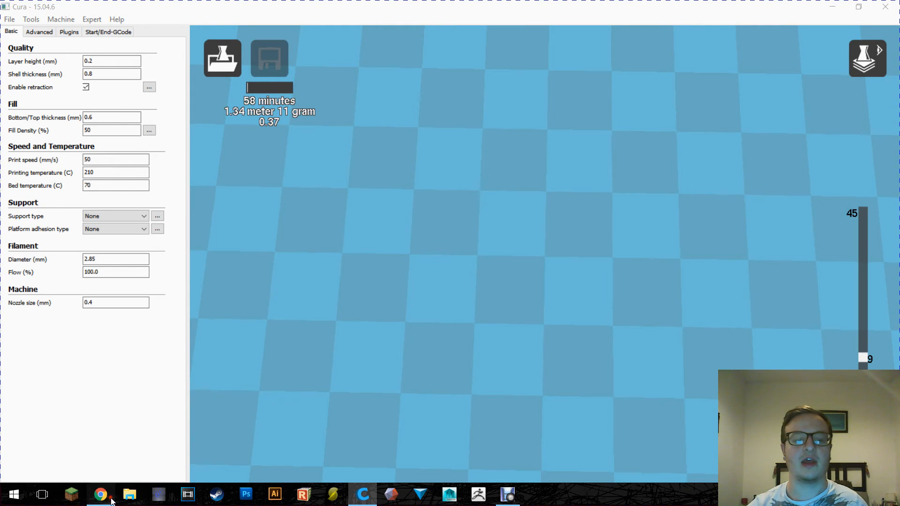
{"action": "left_click", "coordinate": [101, 495]}
{"action": "mouse_move", "coordinate": [238, 186]}
{"action": "left_mouse_down"}
{"action": "mouse_move", "coordinate": [265, 185]}
{"action": "mouse_move", "coordinate": [252, 175]}
{"action": "left_mouse_up"}
{"action": "left_click", "coordinate": [265, 185]}
{"action": "left_click", "coordinate": [827, 2]}
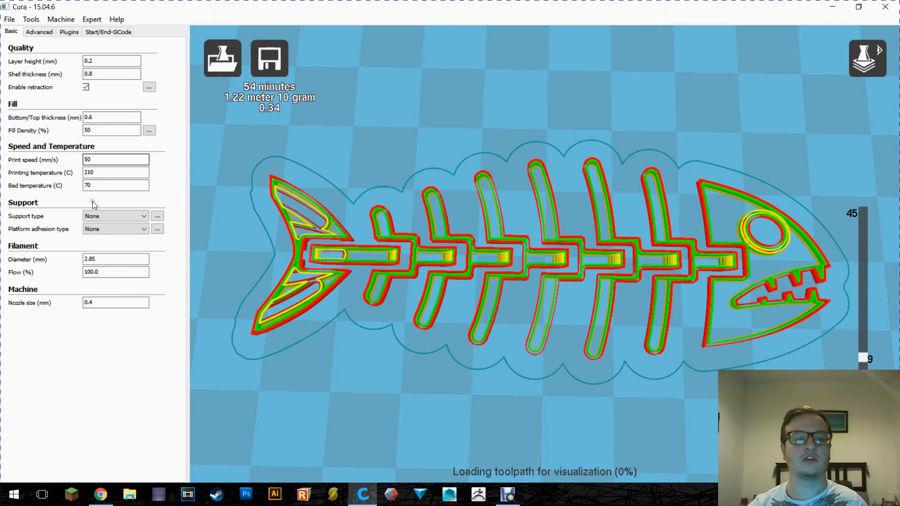
Step: Set the platform adhesion type to Raft and inspect the fish's toolpath up to the top layer, 45
{"action": "left_click", "coordinate": [114, 230]}
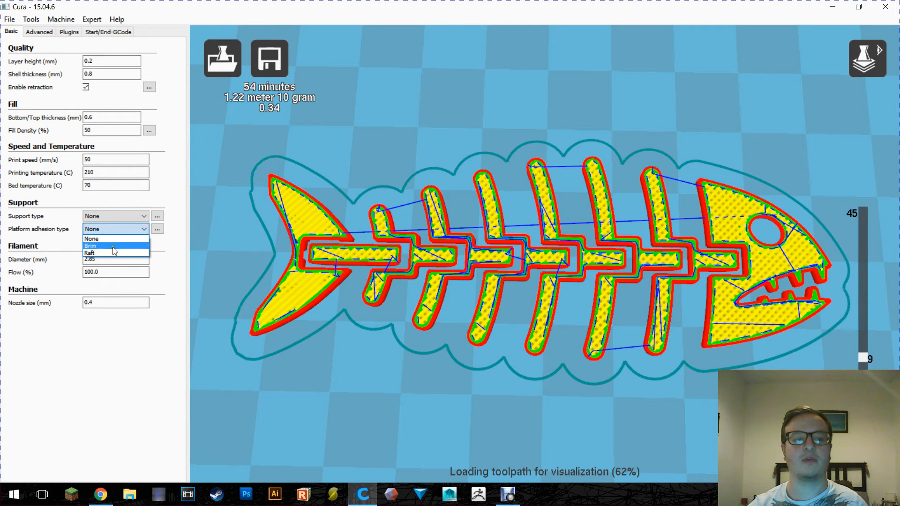
{"action": "left_click", "coordinate": [113, 252]}
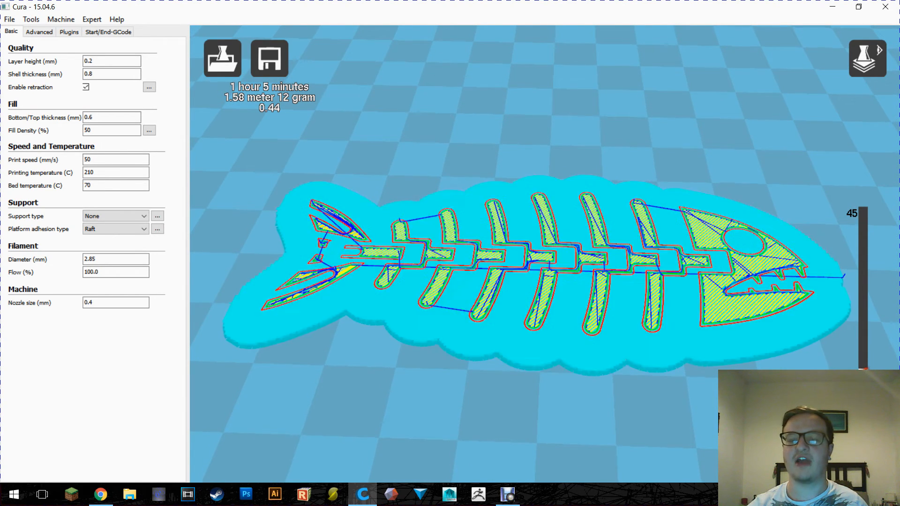
{"action": "left_click_drag", "start_coordinate": [864, 367], "coordinate": [860, 202]}
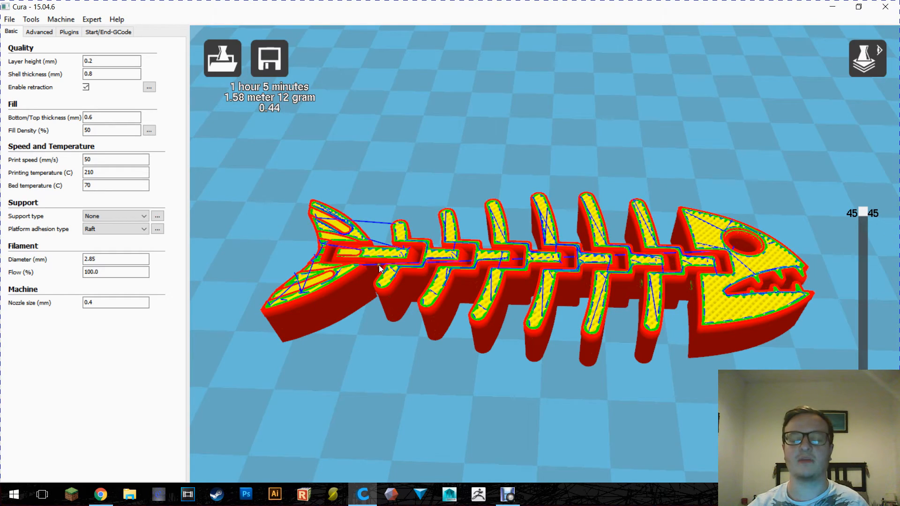
{"action": "right_click_drag", "start_coordinate": [673, 196], "coordinate": [750, 211]}
{"action": "scroll", "coordinate": [789, 228], "scroll_direction": "up", "scroll_amount": 3}
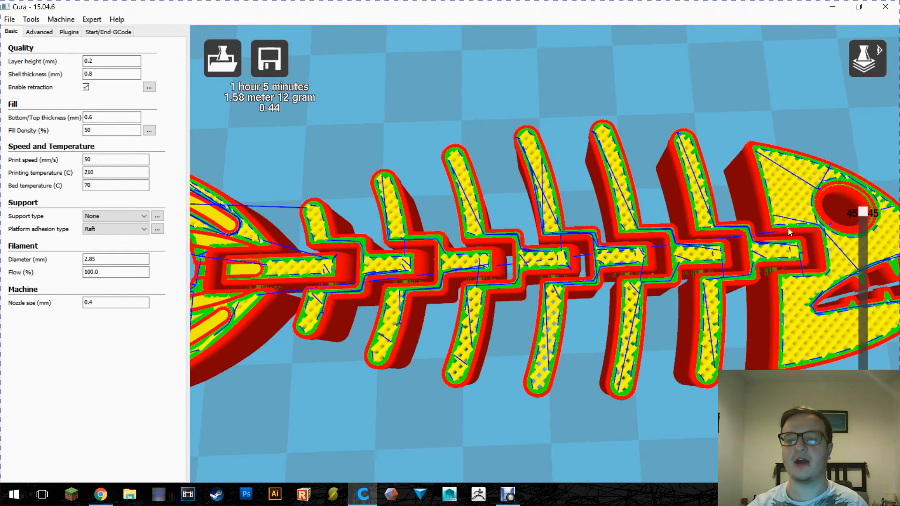
Step: Examine the raft's lowest layer and return to the solid model view
{"action": "left_click_drag", "start_coordinate": [867, 212], "coordinate": [865, 389]}
{"action": "scroll", "coordinate": [710, 345], "scroll_direction": "down", "scroll_amount": 5}
{"action": "right_click_drag", "start_coordinate": [710, 345], "coordinate": [463, 296]}
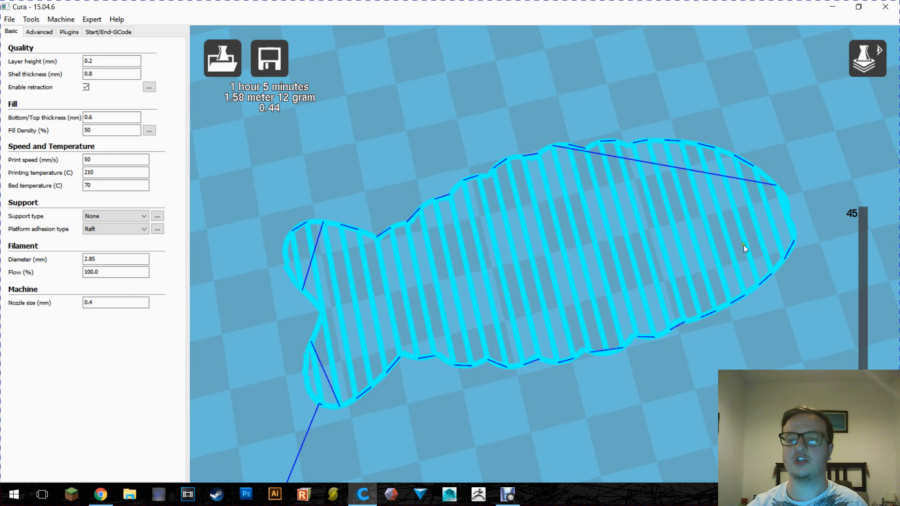
{"action": "left_click", "coordinate": [849, 43]}
{"action": "left_click", "coordinate": [885, 94]}
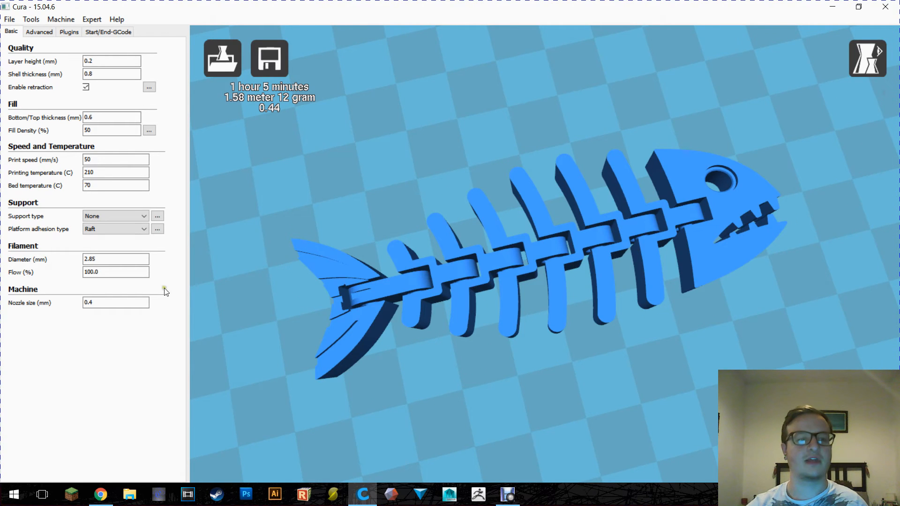
Step: Set the filament diameter to 1.75 mm
{"action": "double_click", "coordinate": [107, 257]}
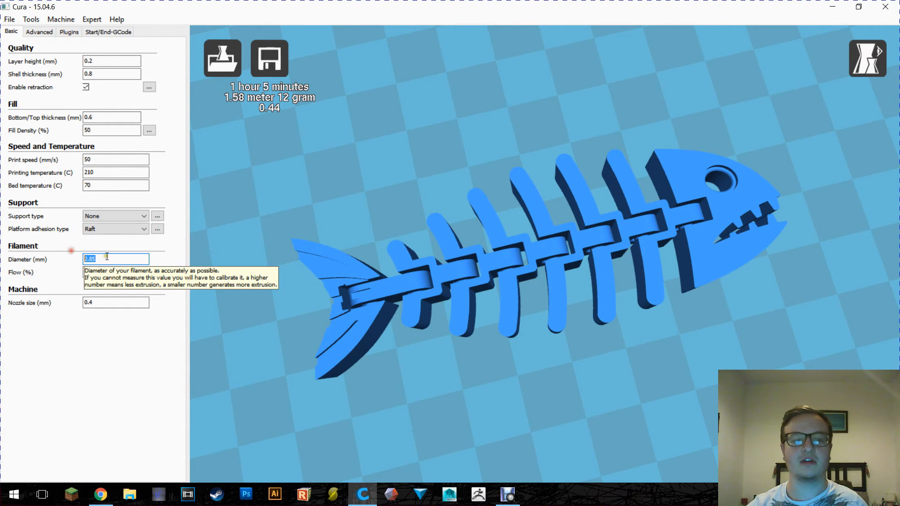
{"action": "left_click", "coordinate": [93, 22]}
{"action": "left_click", "coordinate": [96, 21]}
{"action": "left_click", "coordinate": [105, 261]}
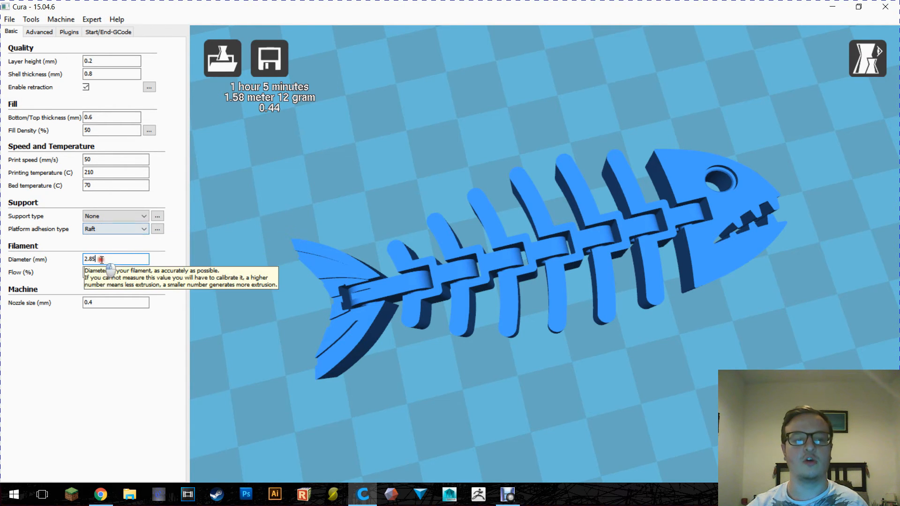
{"action": "left_click_drag", "start_coordinate": [113, 262], "coordinate": [26, 250]}
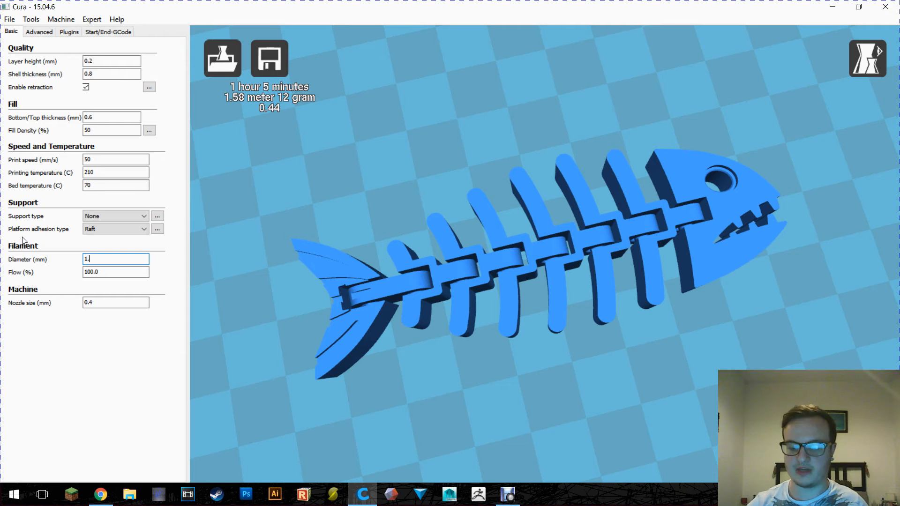
{"action": "type", "text": "1.765"}
{"action": "key", "text": "BackSpace"}
{"action": "key", "text": "BackSpace"}
{"action": "type", "text": "4"}
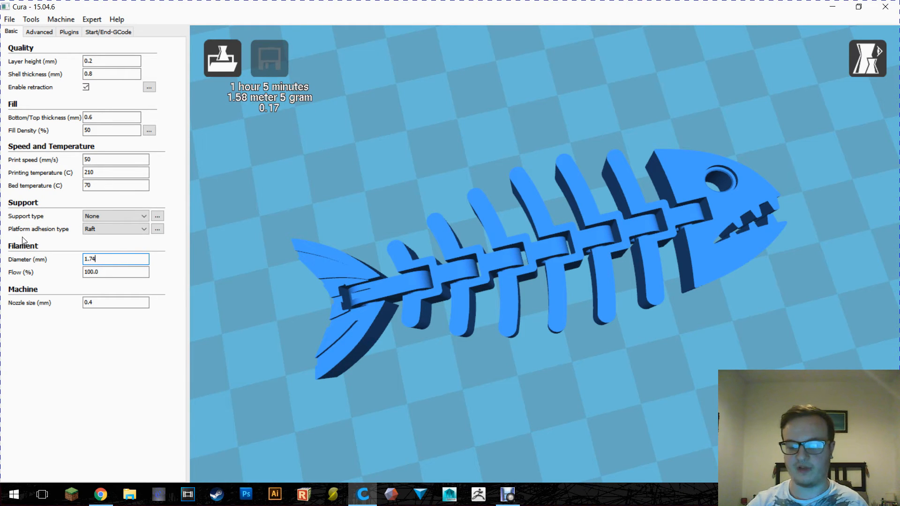
{"action": "key", "text": "BackSpace"}
{"action": "type", "text": "5"}
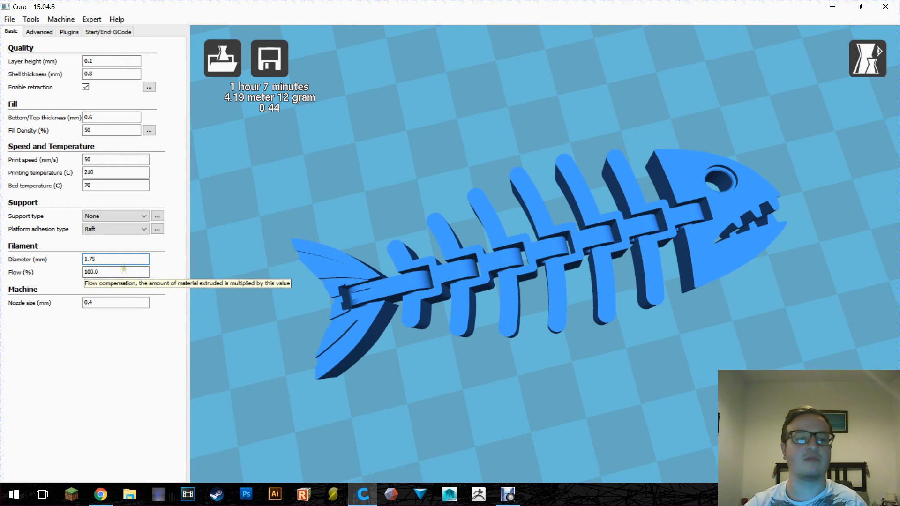
Step: Review the filament flow and nozzle size settings
{"action": "left_click_drag", "start_coordinate": [127, 273], "coordinate": [42, 261]}
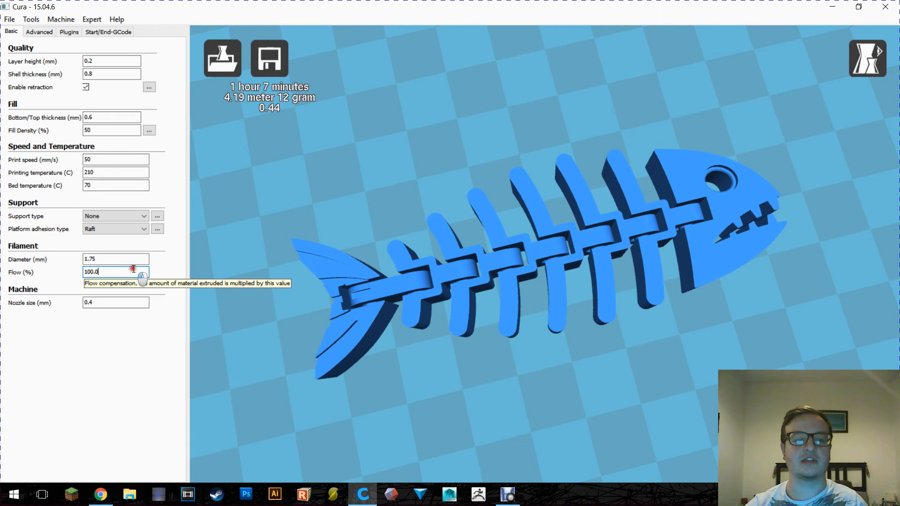
{"action": "left_click", "coordinate": [120, 302]}
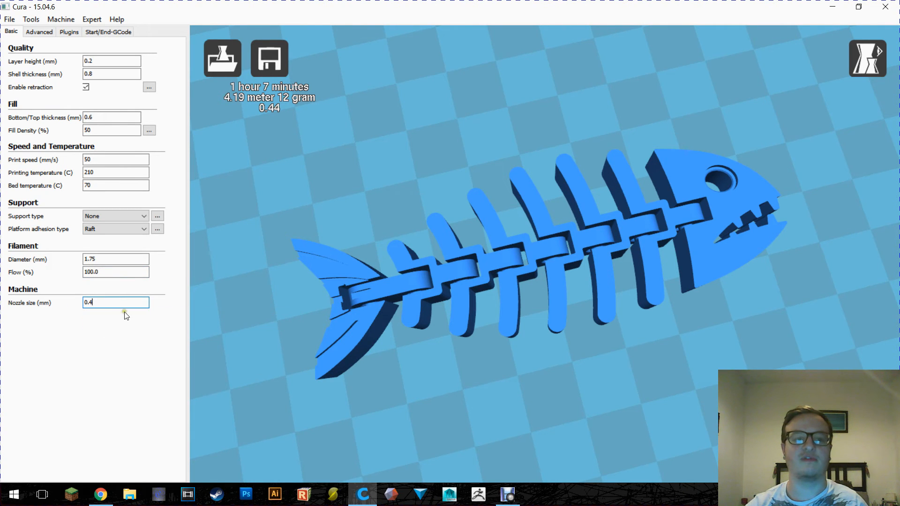
{"action": "scroll", "coordinate": [563, 160], "scroll_direction": "down", "scroll_amount": 9}
{"action": "right_click_drag", "start_coordinate": [641, 104], "coordinate": [545, 339]}
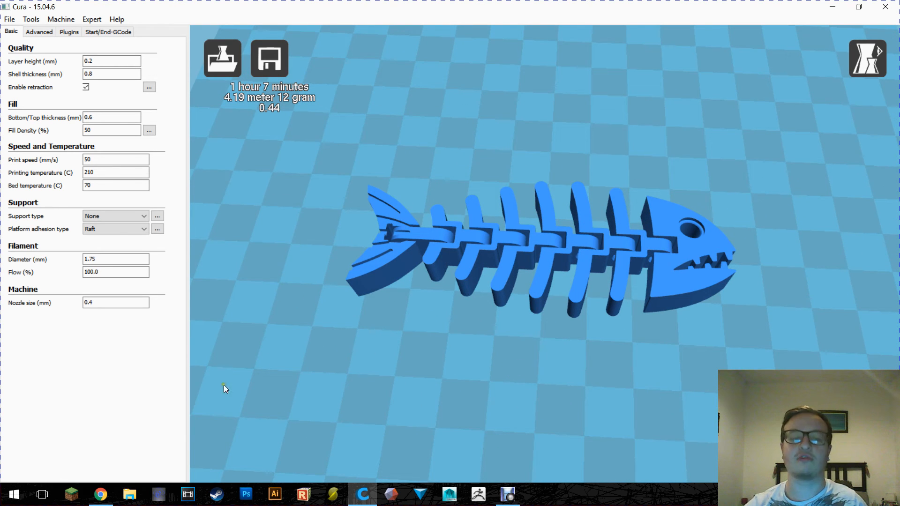
Step: Switch to Chrome and browse the makes of Fish Fossilz that other people shared on Thingiverse
{"action": "left_click", "coordinate": [101, 493]}
{"action": "scroll", "coordinate": [670, 300], "scroll_direction": "up", "scroll_amount": 10}
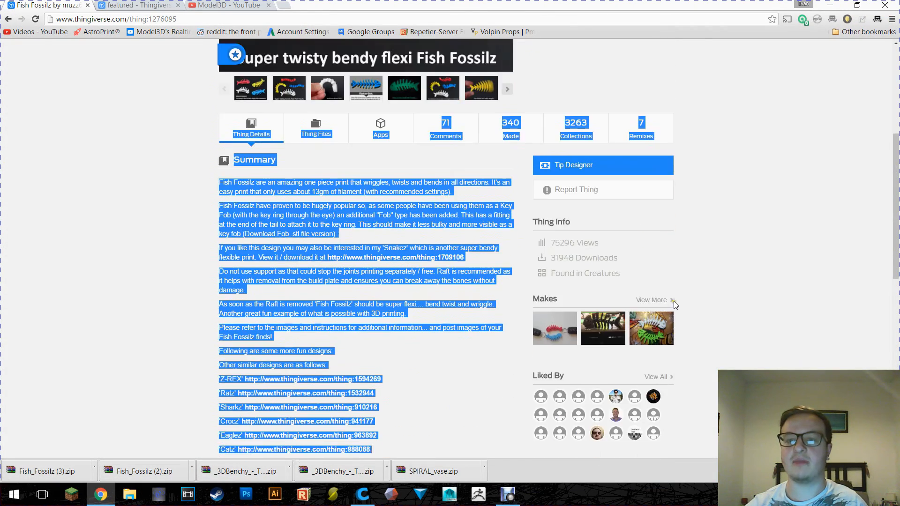
{"action": "scroll", "coordinate": [649, 264], "scroll_direction": "down", "scroll_amount": 1}
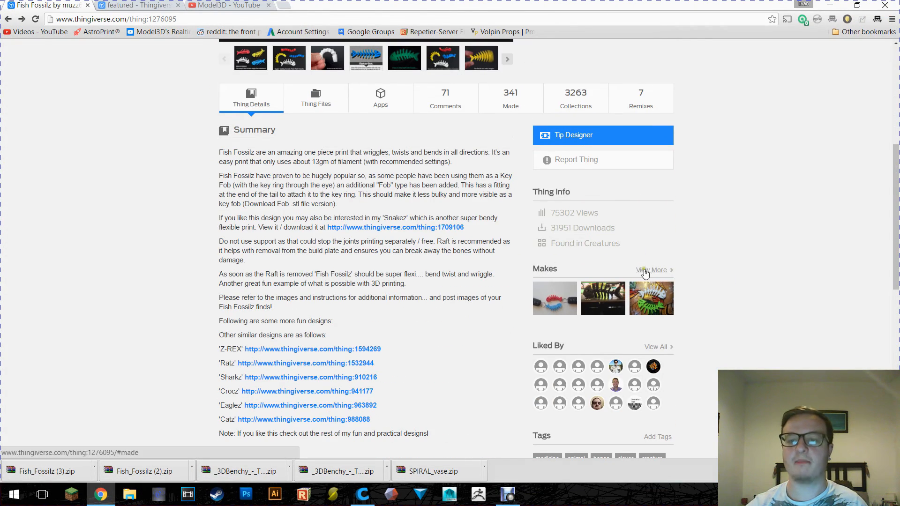
{"action": "left_click", "coordinate": [663, 271]}
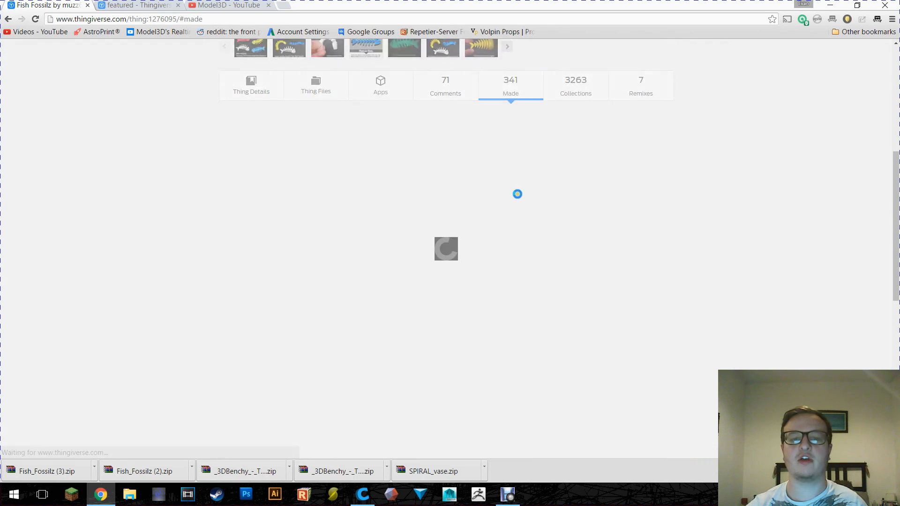
{"action": "scroll", "coordinate": [618, 220], "scroll_direction": "down", "scroll_amount": 11}
{"action": "scroll", "coordinate": [721, 270], "scroll_direction": "up", "scroll_amount": 9}
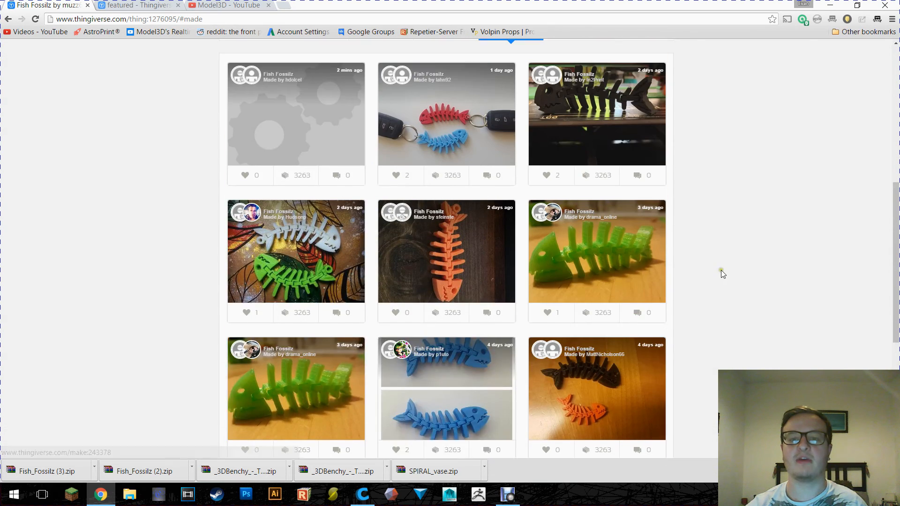
Step: Open the make of the black fish and examine its description and print settings
{"action": "left_click", "coordinate": [541, 254]}
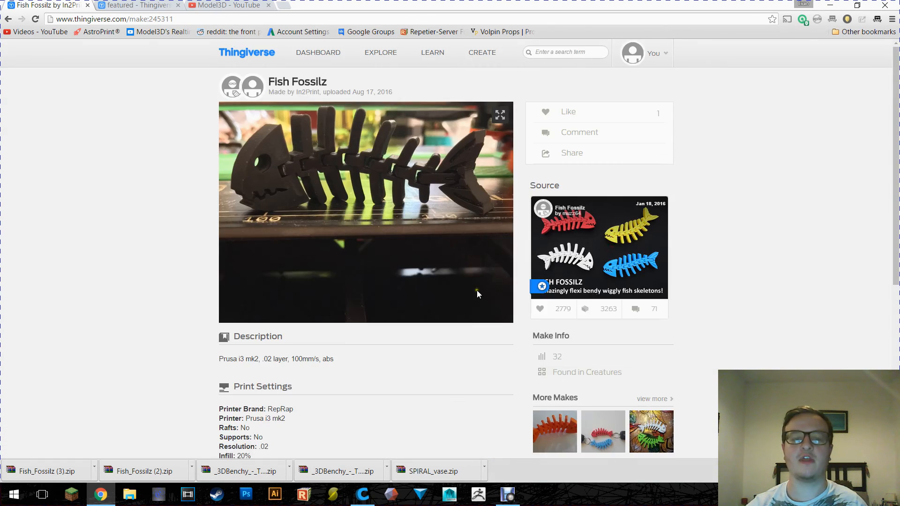
{"action": "scroll", "coordinate": [264, 277], "scroll_direction": "down", "scroll_amount": 3}
{"action": "left_click_drag", "start_coordinate": [250, 246], "coordinate": [311, 275]}
{"action": "left_click", "coordinate": [237, 265]}
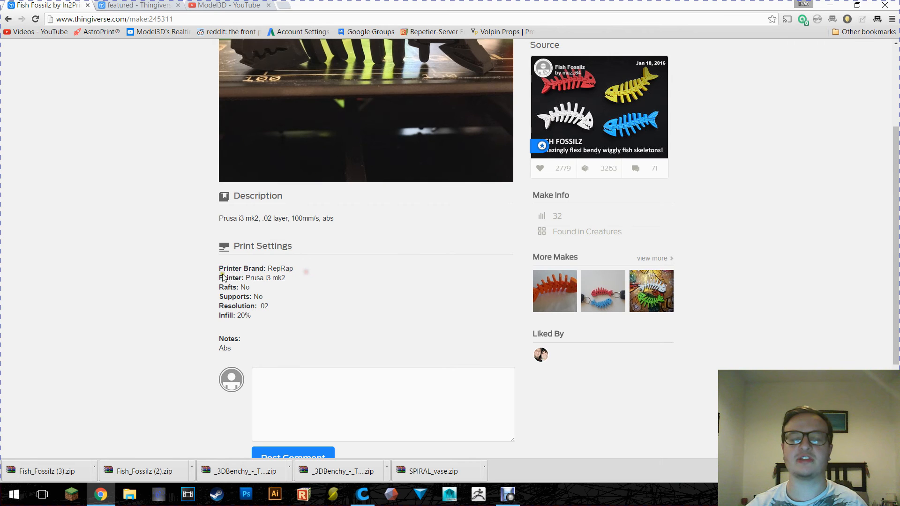
{"action": "scroll", "coordinate": [288, 291], "scroll_direction": "up", "scroll_amount": 3}
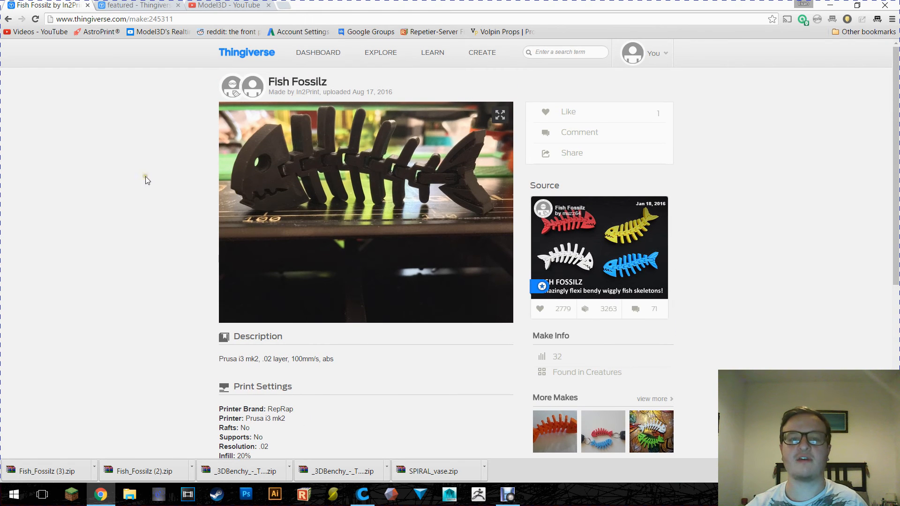
{"action": "scroll", "coordinate": [238, 200], "scroll_direction": "down", "scroll_amount": 4}
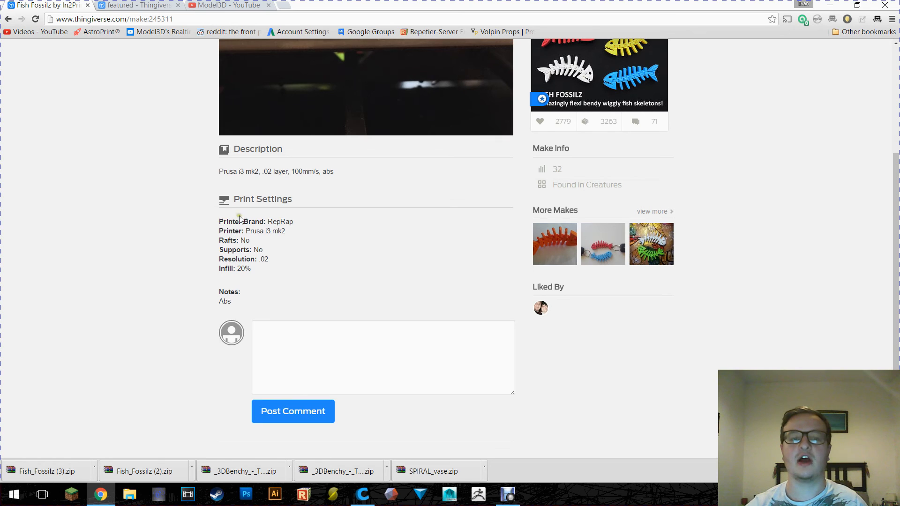
{"action": "left_click_drag", "start_coordinate": [219, 218], "coordinate": [314, 260]}
{"action": "left_click", "coordinate": [314, 260]}
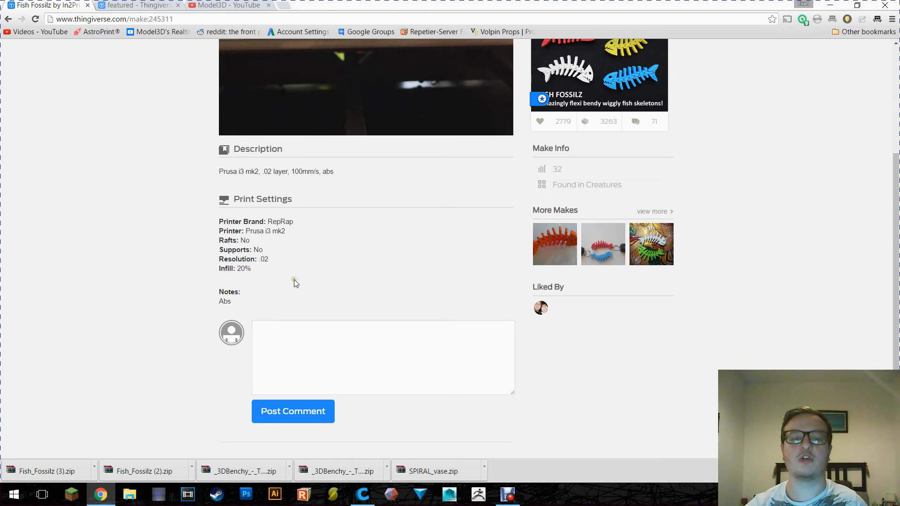
{"action": "mouse_move", "coordinate": [275, 280]}
{"action": "left_mouse_down"}
{"action": "mouse_move", "coordinate": [215, 267]}
{"action": "mouse_move", "coordinate": [263, 251]}
{"action": "mouse_move", "coordinate": [186, 224]}
{"action": "mouse_move", "coordinate": [255, 250]}
{"action": "mouse_move", "coordinate": [270, 275]}
{"action": "left_mouse_up"}
{"action": "left_click", "coordinate": [270, 278]}
{"action": "scroll", "coordinate": [270, 275], "scroll_direction": "up", "scroll_amount": 4}
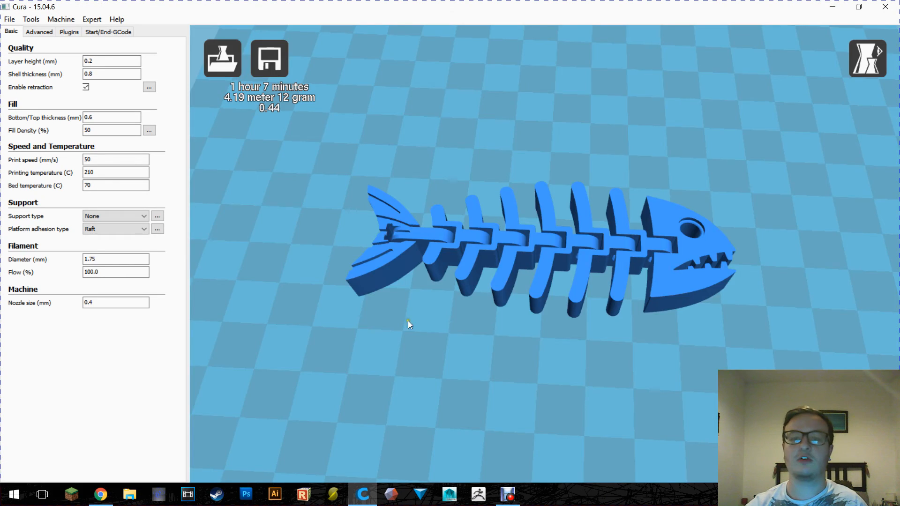
Step: Open the toolpath save dialog for the fish in Cura and cancel it without saving
{"action": "scroll", "coordinate": [792, 230], "scroll_direction": "down", "scroll_amount": 7}
{"action": "right_click_drag", "start_coordinate": [712, 251], "coordinate": [700, 207]}
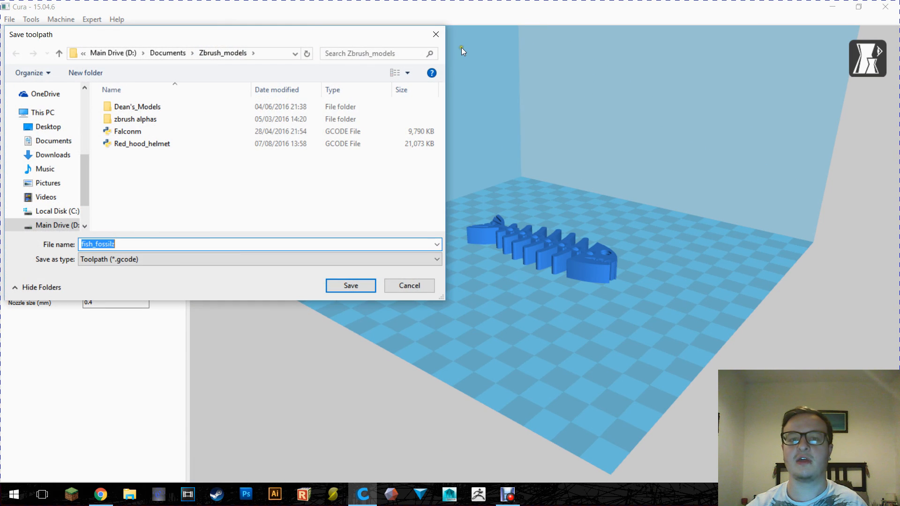
{"action": "left_click", "coordinate": [433, 34]}
{"action": "scroll", "coordinate": [552, 202], "scroll_direction": "up", "scroll_amount": 5}
{"action": "right_click_drag", "start_coordinate": [553, 201], "coordinate": [447, 170]}
{"action": "right_click_drag", "start_coordinate": [529, 158], "coordinate": [569, 151]}
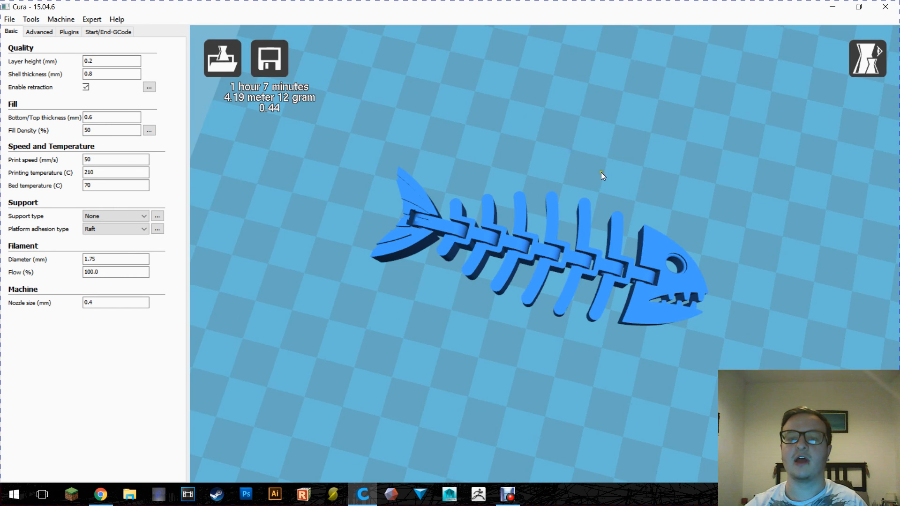
{"action": "scroll", "coordinate": [605, 173], "scroll_direction": "up", "scroll_amount": 2}
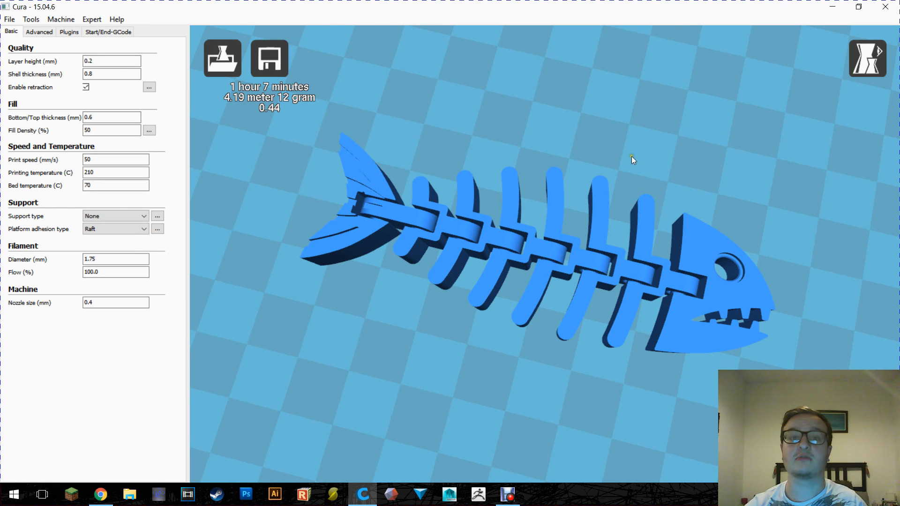
{"action": "scroll", "coordinate": [628, 161], "scroll_direction": "down", "scroll_amount": 3}
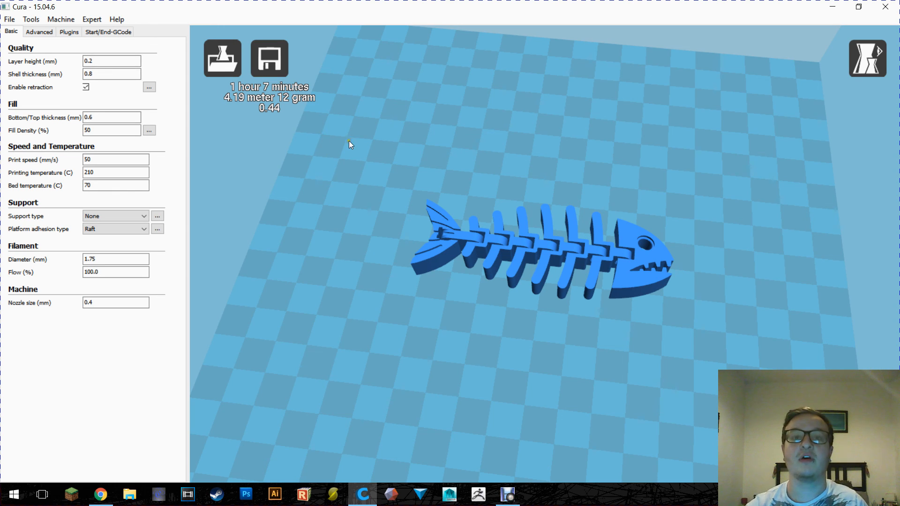
{"action": "right_click_drag", "start_coordinate": [349, 140], "coordinate": [648, 124]}
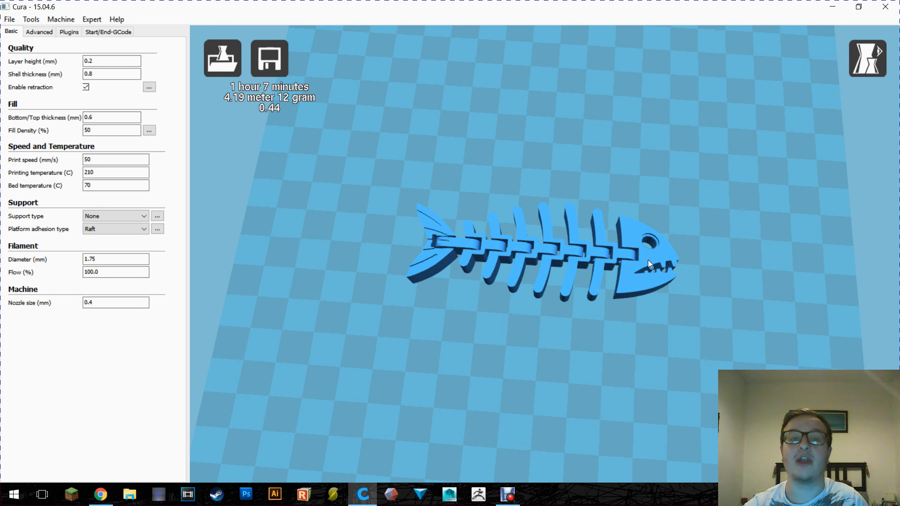
{"action": "scroll", "coordinate": [636, 234], "scroll_direction": "up", "scroll_amount": 5}
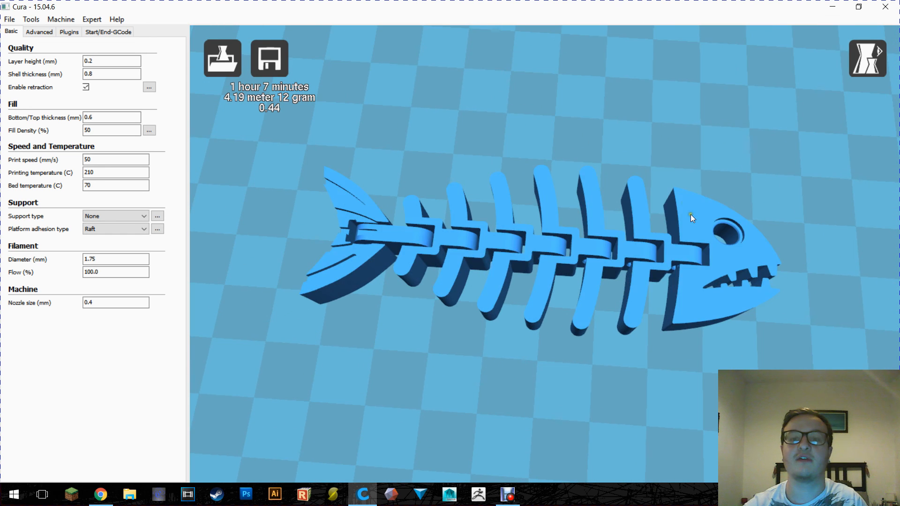
{"action": "scroll", "coordinate": [637, 132], "scroll_direction": "down", "scroll_amount": 5}
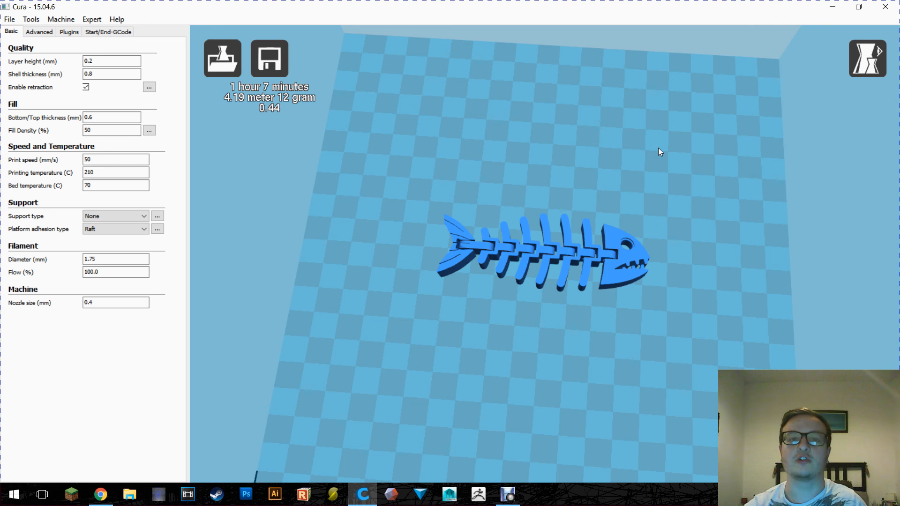